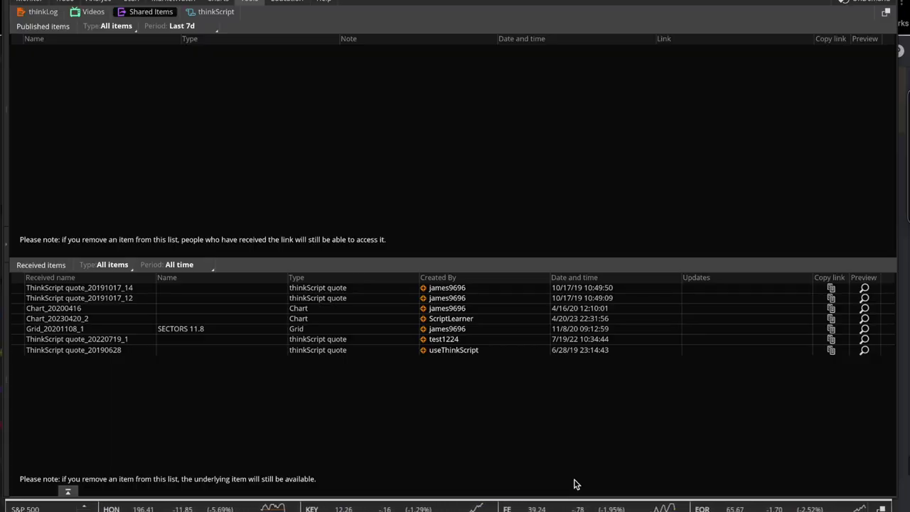
Switch to the Keynote presentation to review the Tutorials Series Map Guideline slide, and return to thinkorswim.
mouse_move(565, 498)
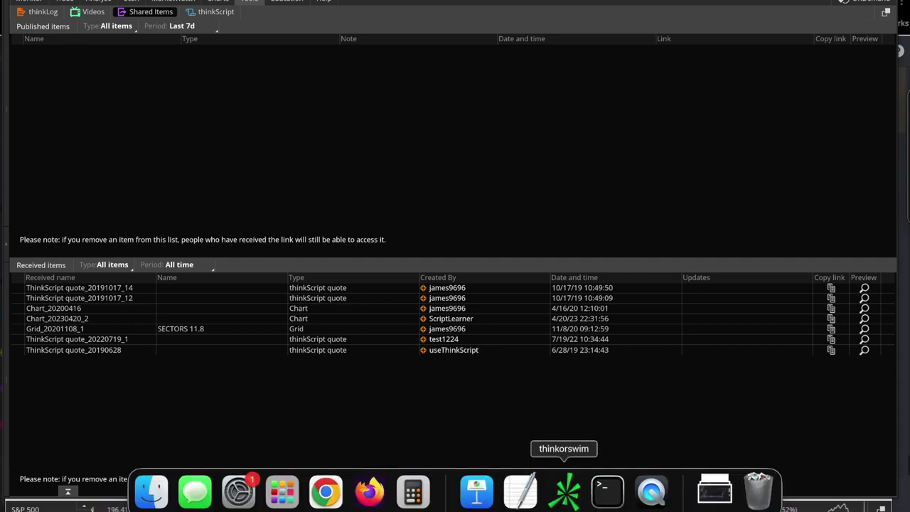
click(476, 490)
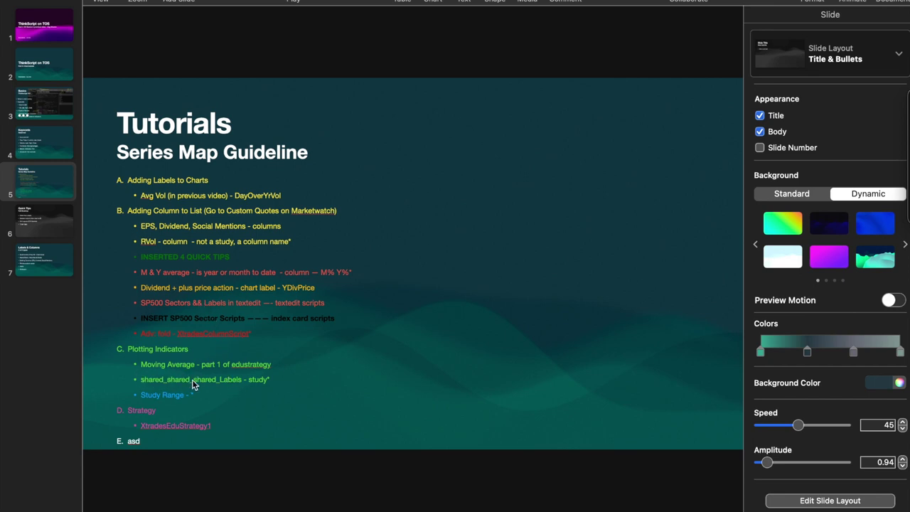
mouse_move(413, 501)
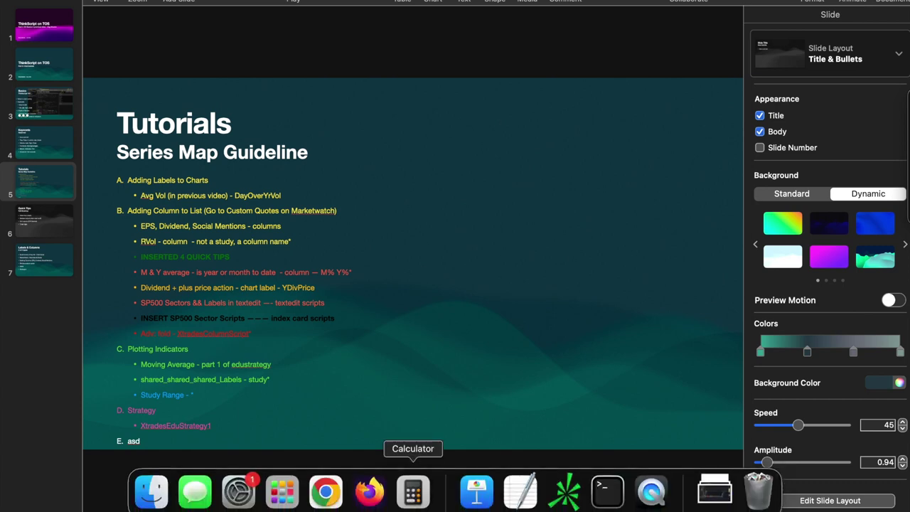
click(565, 490)
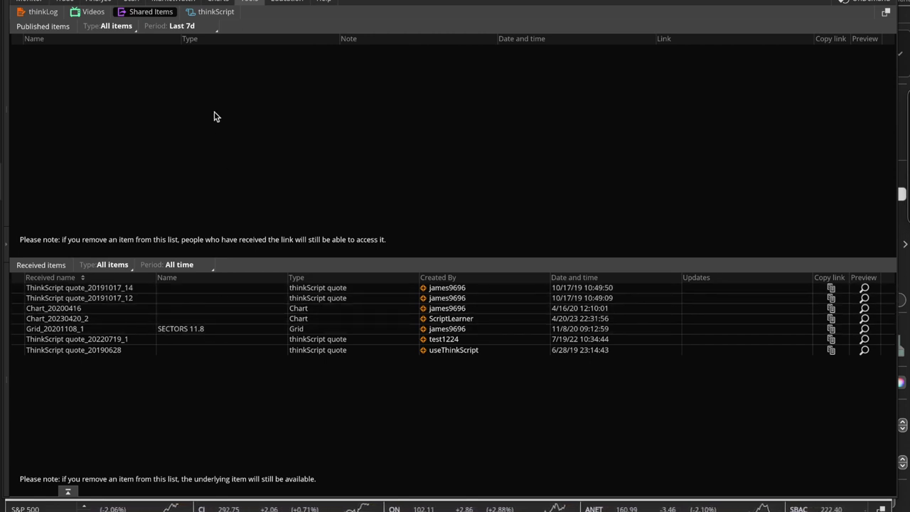
Preview the received shared grid Grid_20201108_1 without importing it.
mouse_move(221, 3)
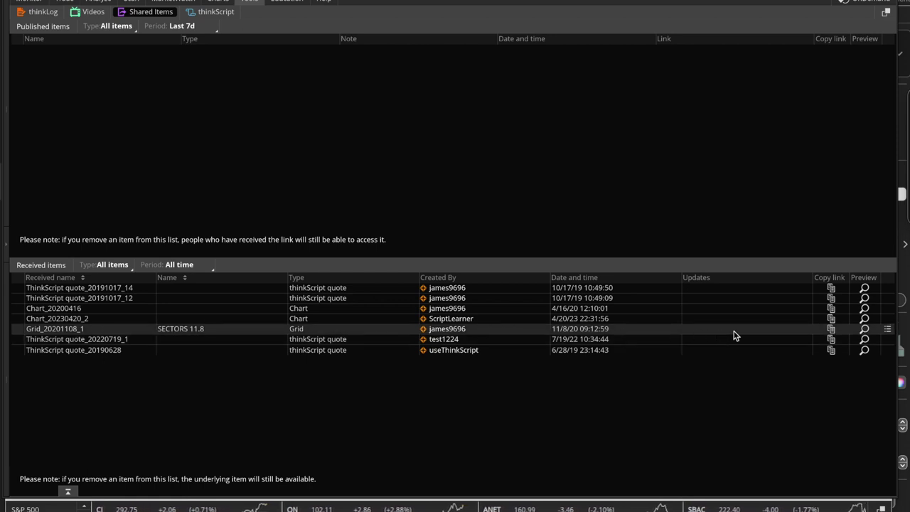
click(865, 330)
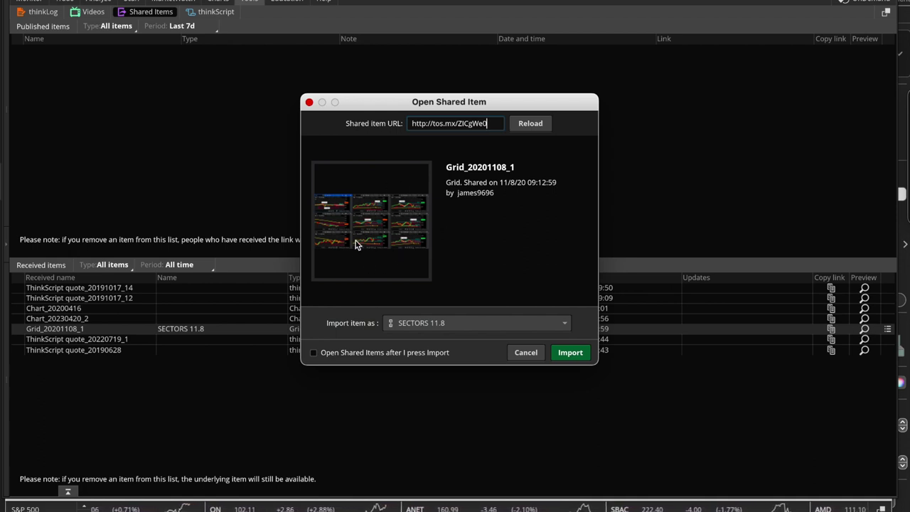
click(524, 354)
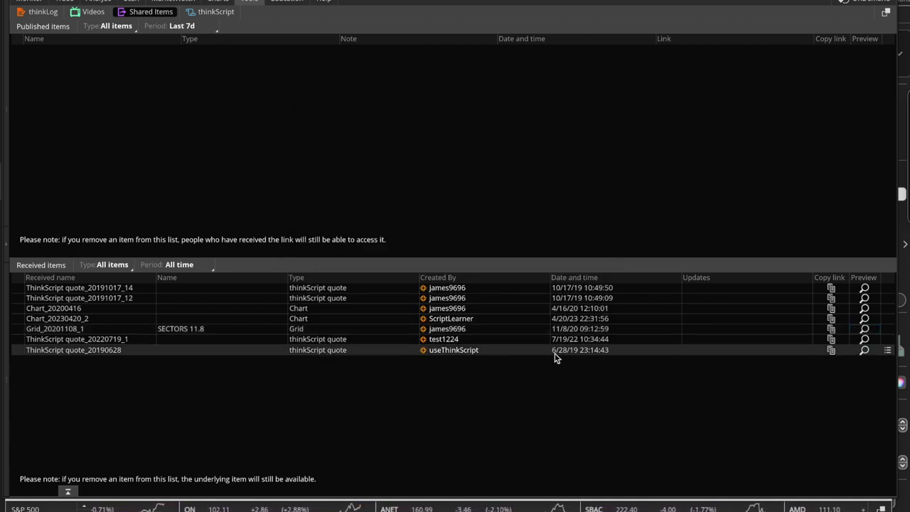
Preview the received thinkScript quotes ThinkScript quote_20191017_14 and ThinkScript quote_20191017_12 without importing them.
click(864, 290)
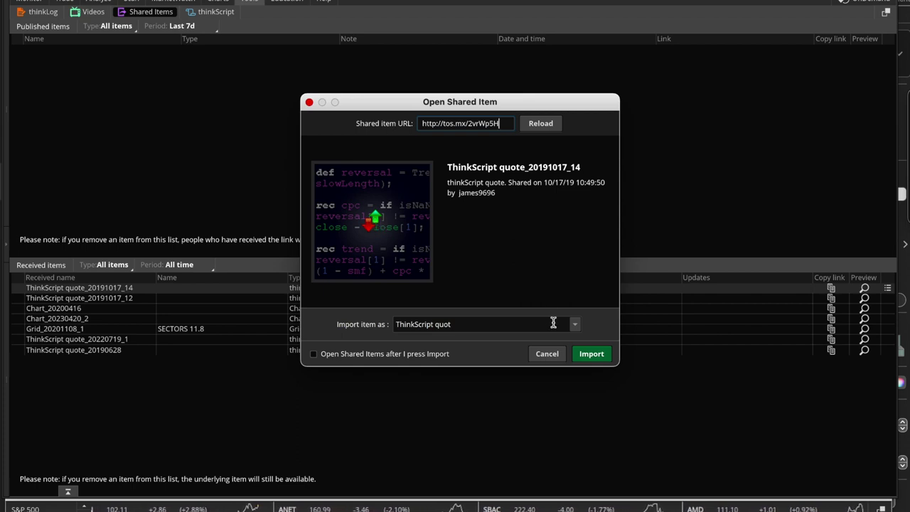
click(547, 354)
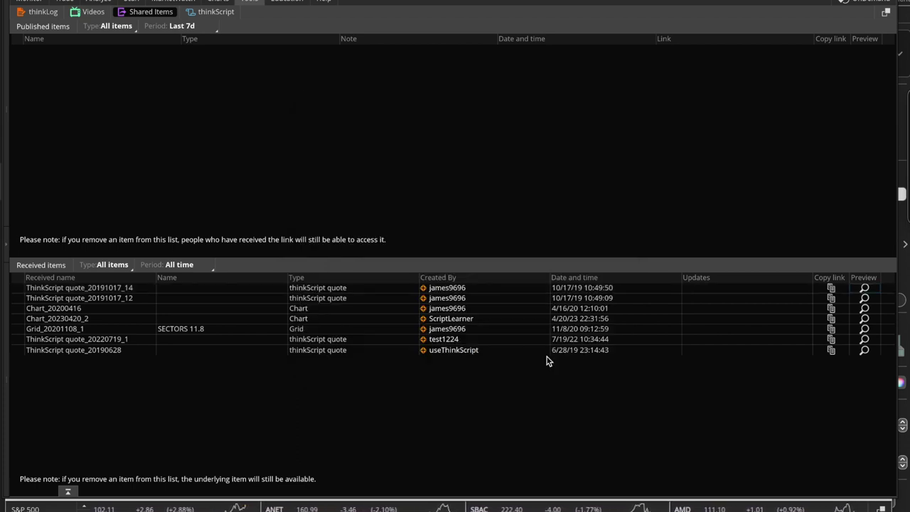
click(864, 298)
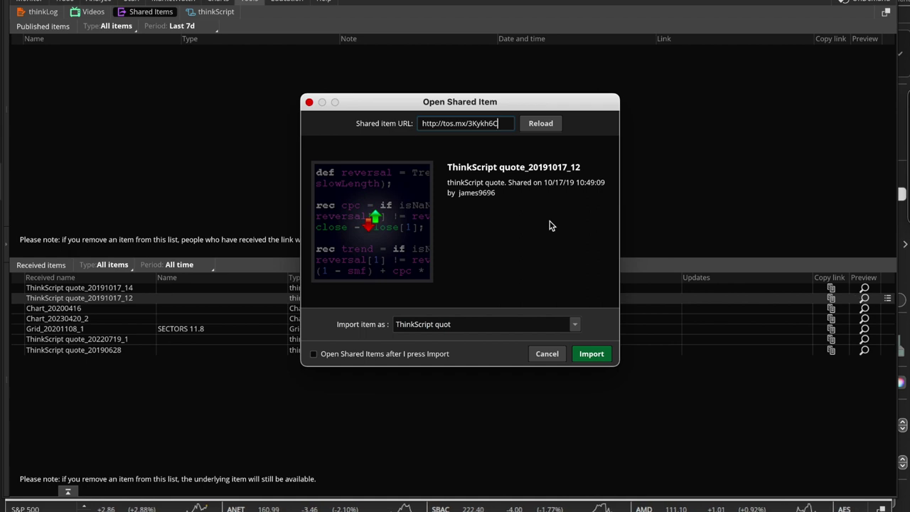
click(547, 354)
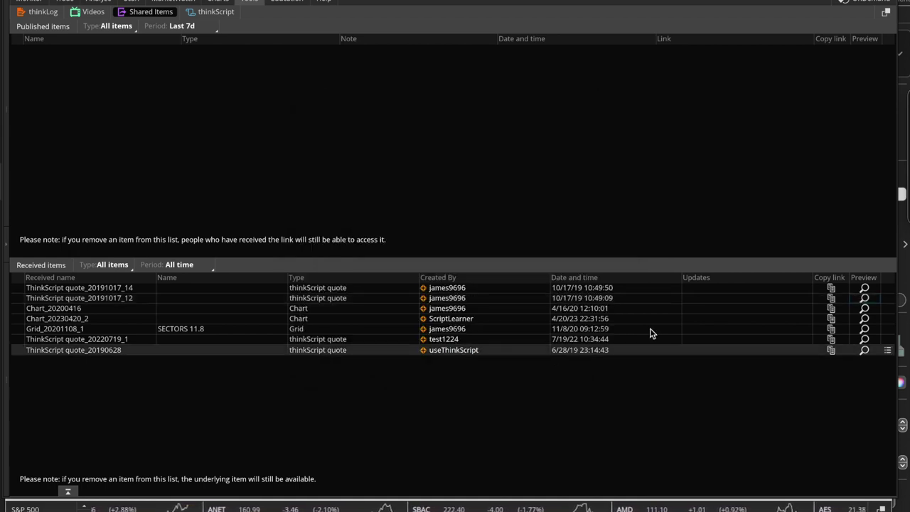
Preview the received shared charts Chart_20200416 and Chart_20230420_2 without importing them.
click(865, 309)
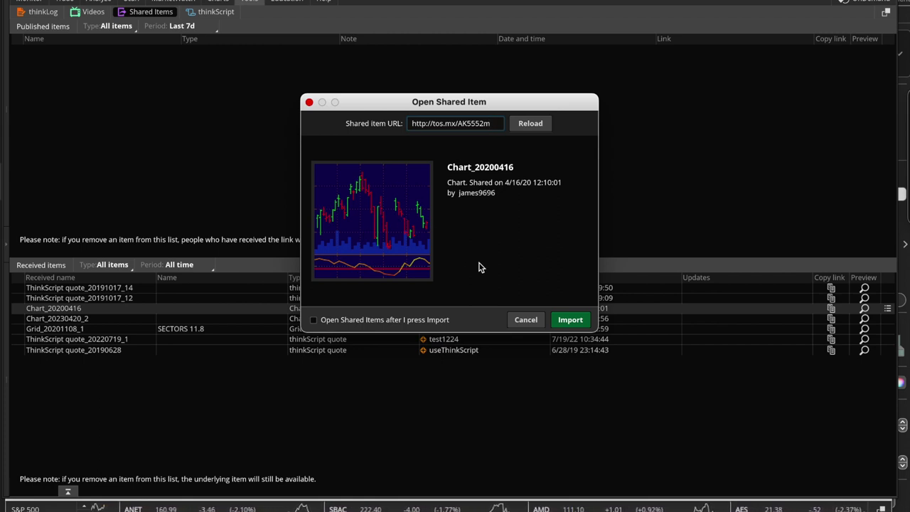
click(526, 320)
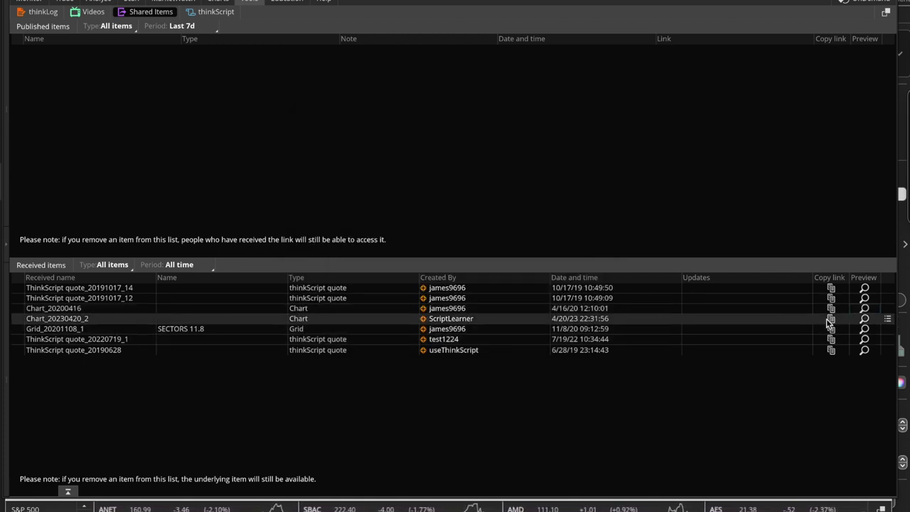
click(864, 320)
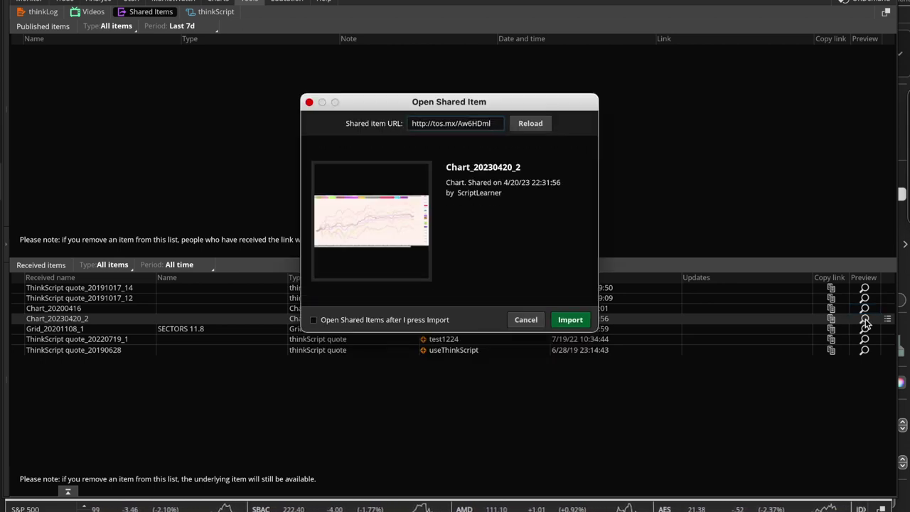
click(526, 319)
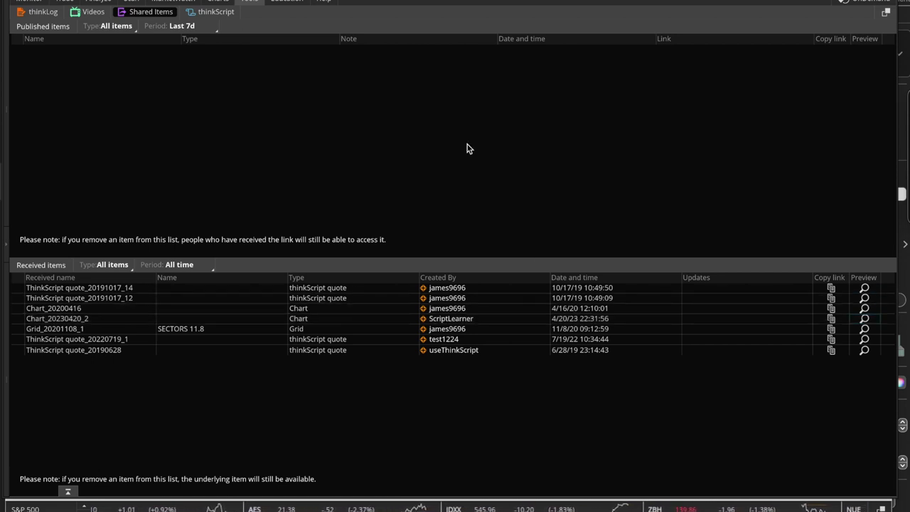
Go to the PFE chart and check which saved grid layouts are available for charts.
click(217, 2)
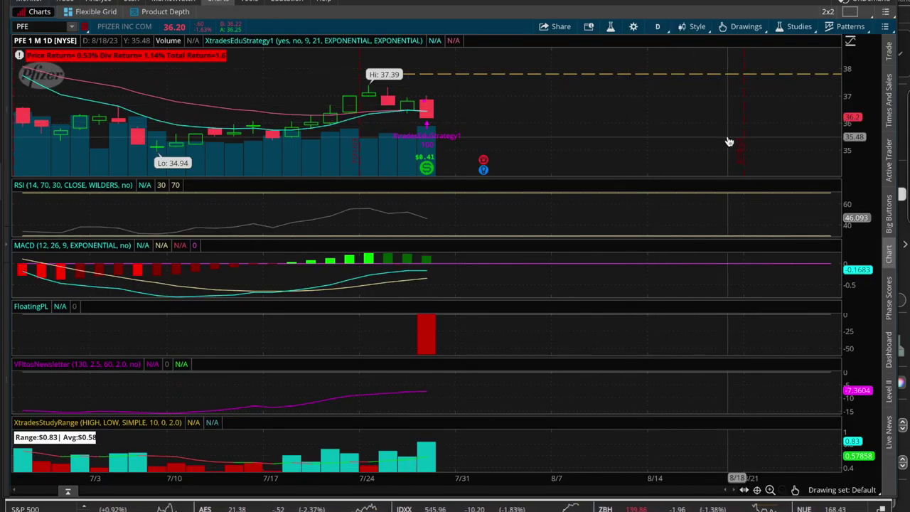
click(855, 16)
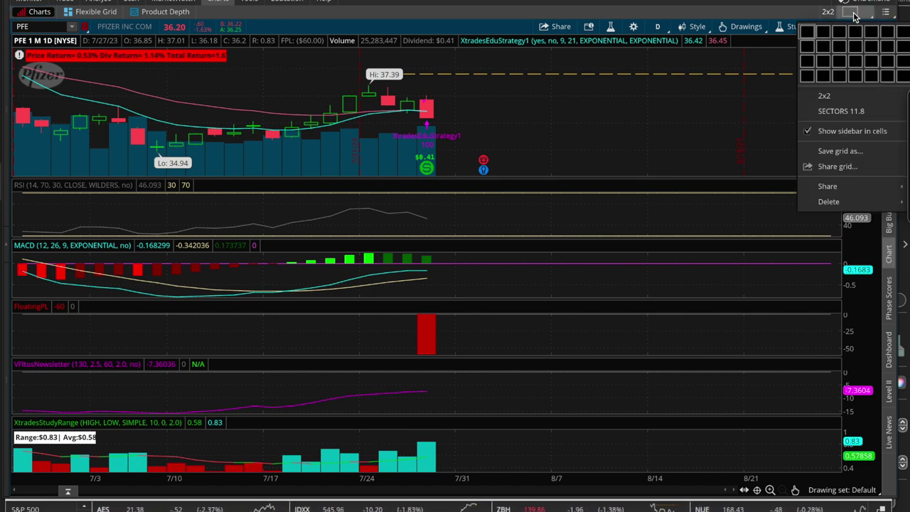
click(778, 13)
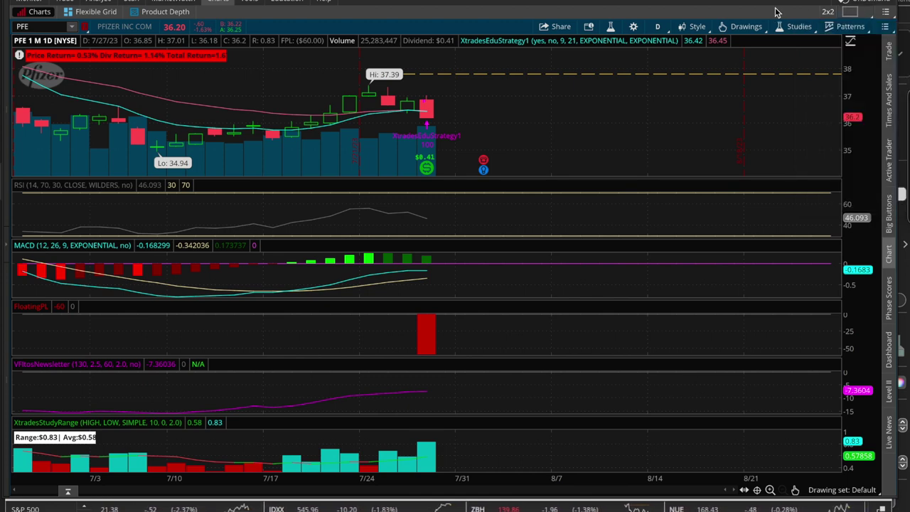
Look at the columns available for customizing the Russell 1000 quotes in MarketWatch, leaving the current set as is.
click(173, 1)
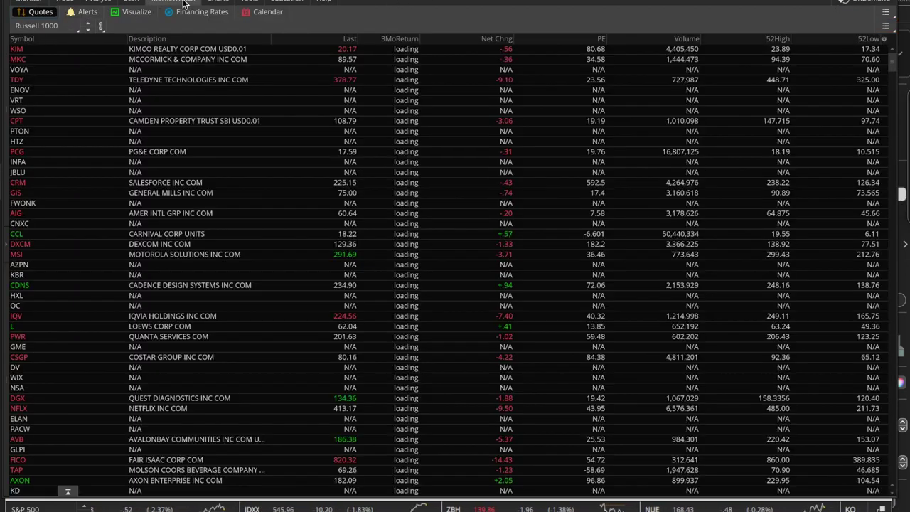
right_click(407, 43)
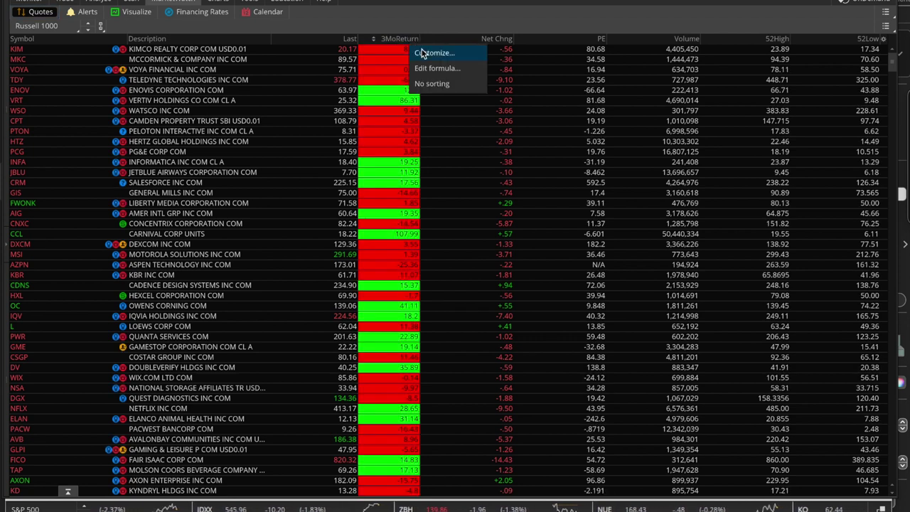
click(885, 43)
right_click(885, 43)
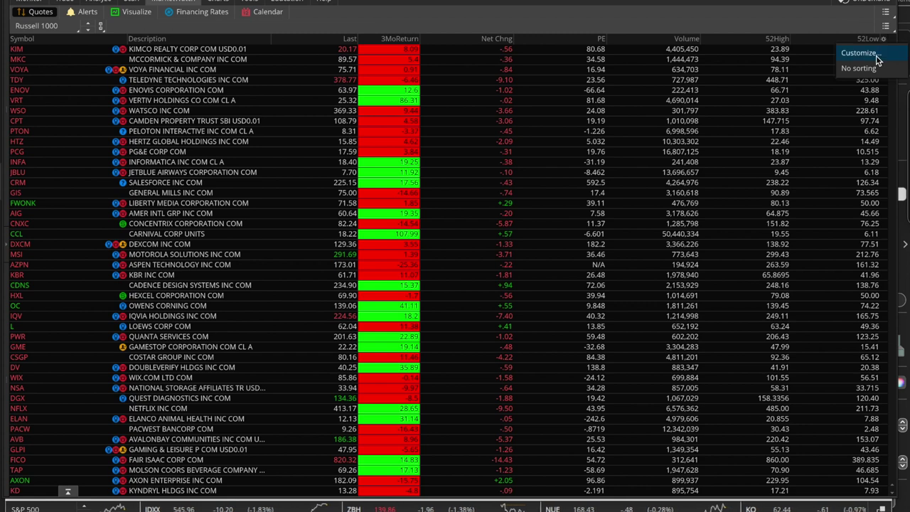
click(877, 58)
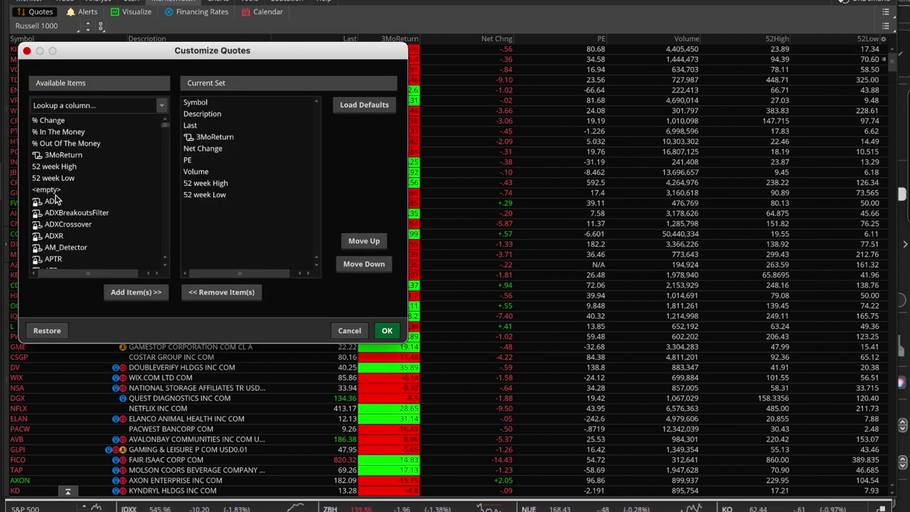
click(349, 330)
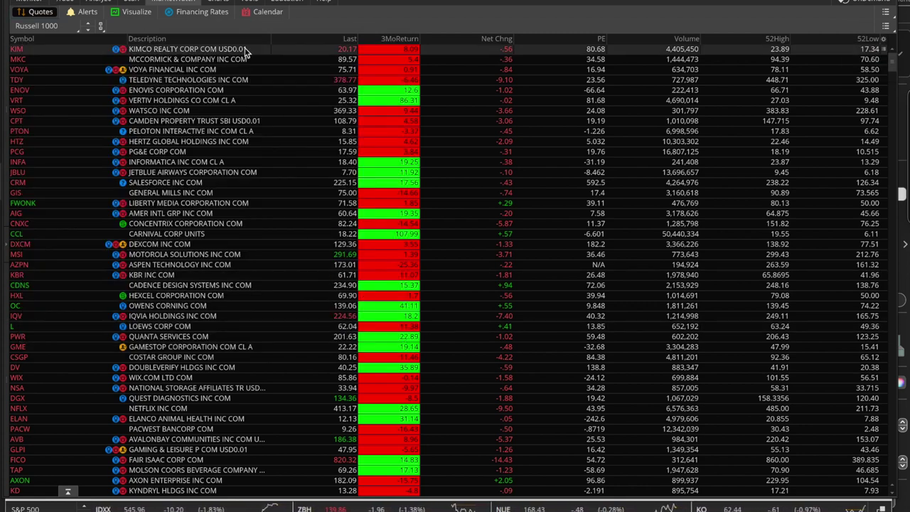
Return to the PFE chart and browse the categories of studies that can be added to it.
click(218, 1)
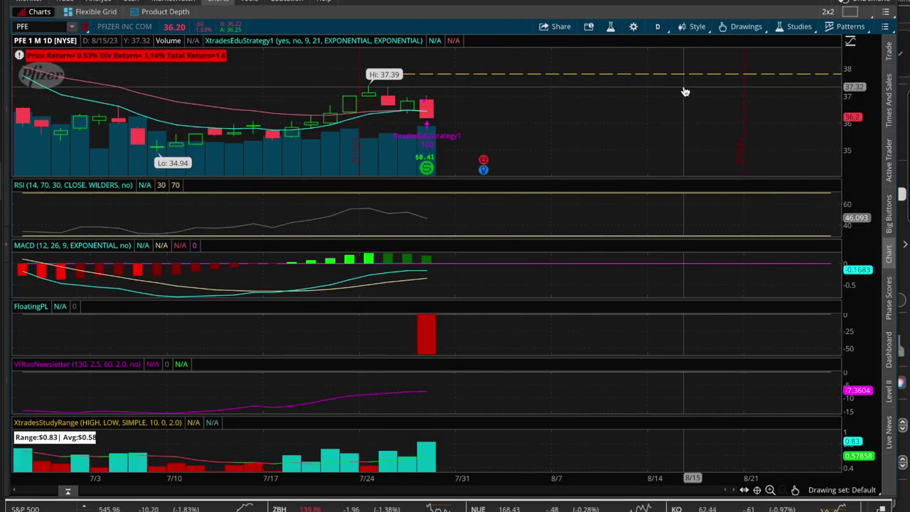
click(787, 29)
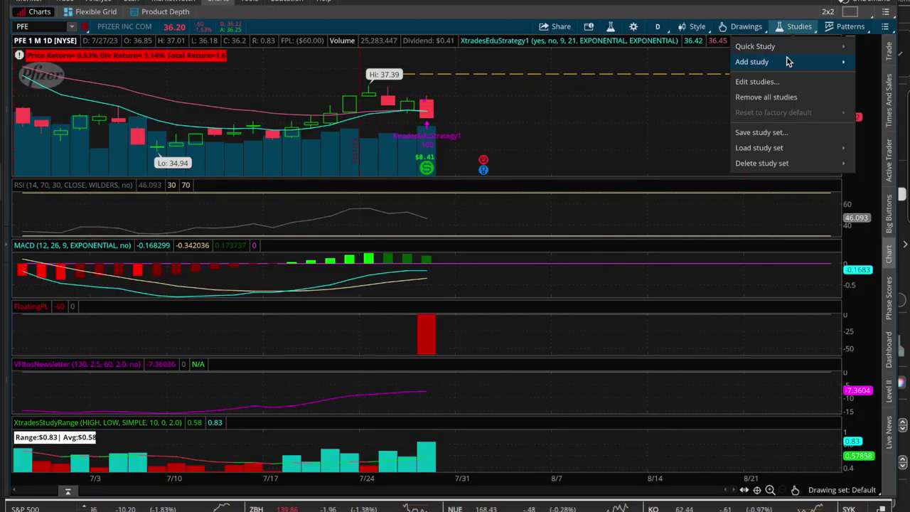
mouse_move(788, 62)
mouse_move(587, 462)
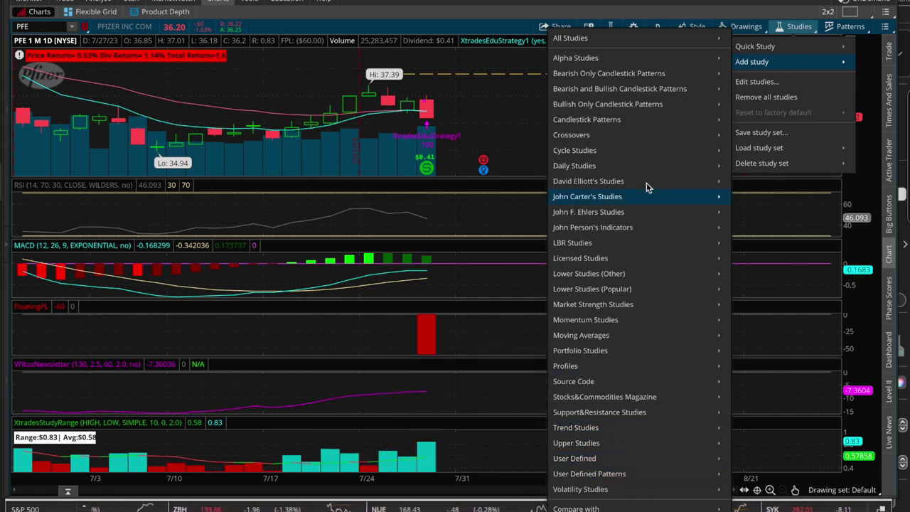
click(669, 16)
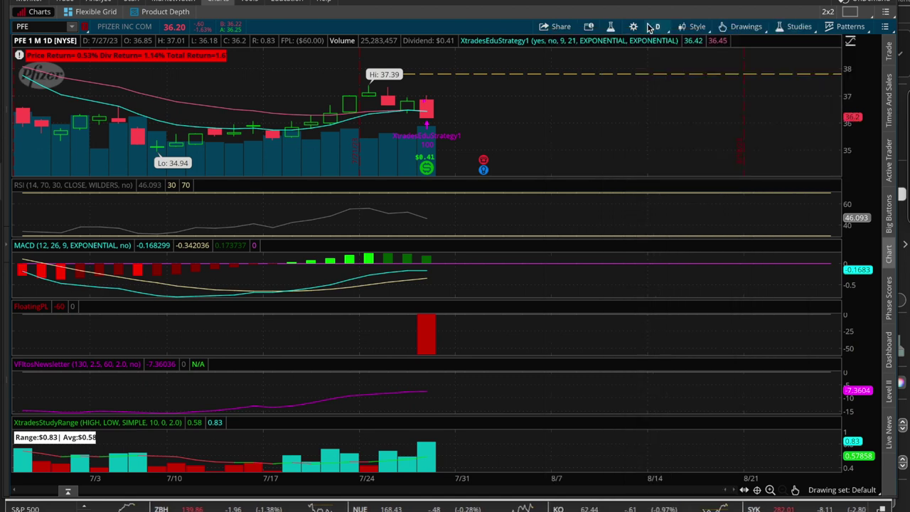
Filter the studies in Edit Studies and Strategies to User Defined, review them, and close the dialog.
click(611, 27)
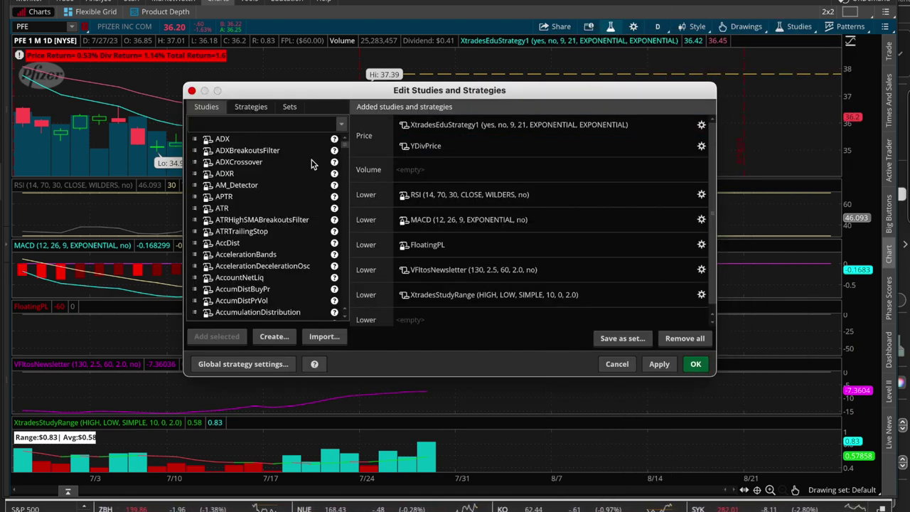
click(341, 125)
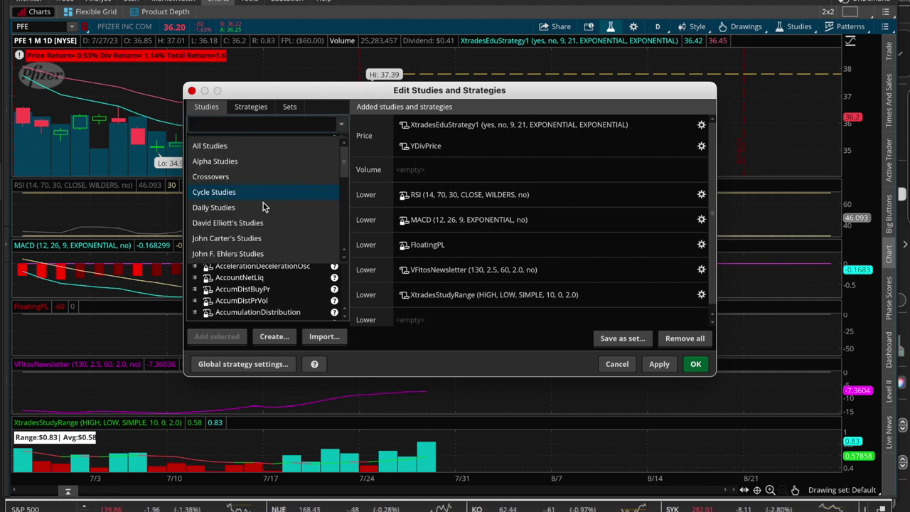
scroll(266, 226, down, 5)
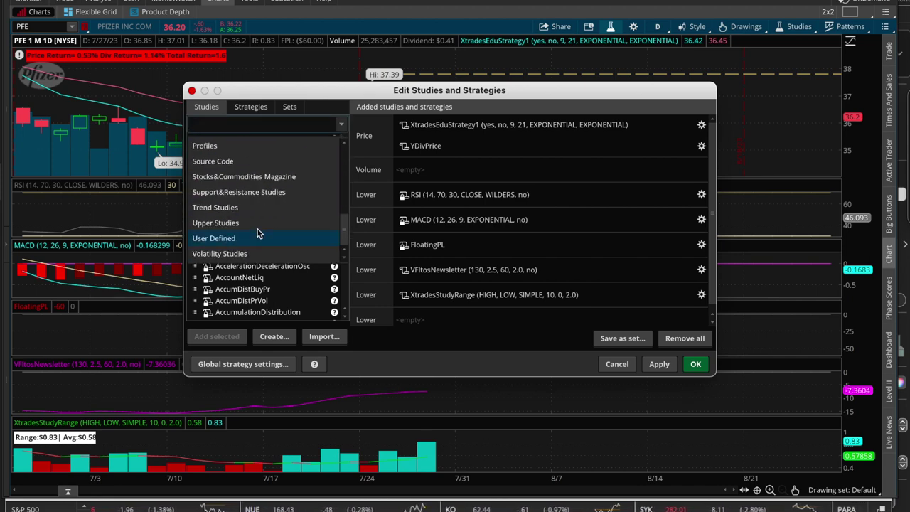
click(258, 238)
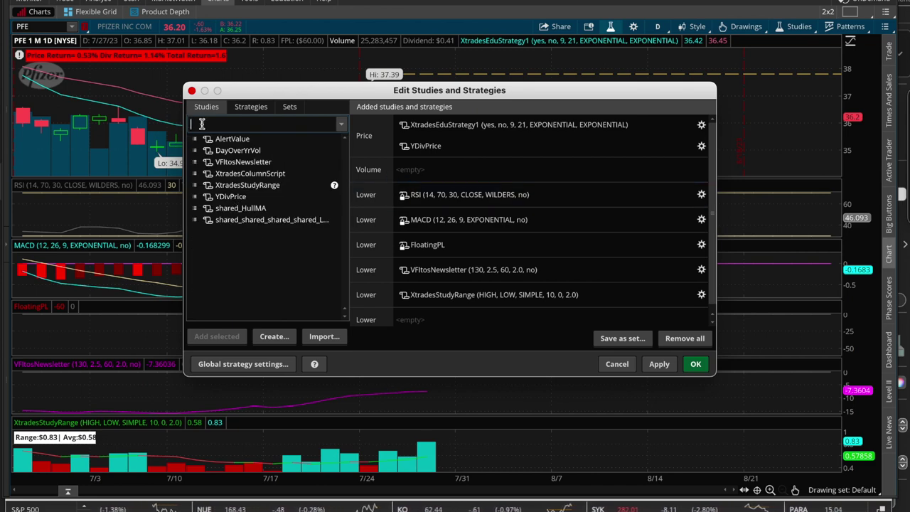
click(191, 91)
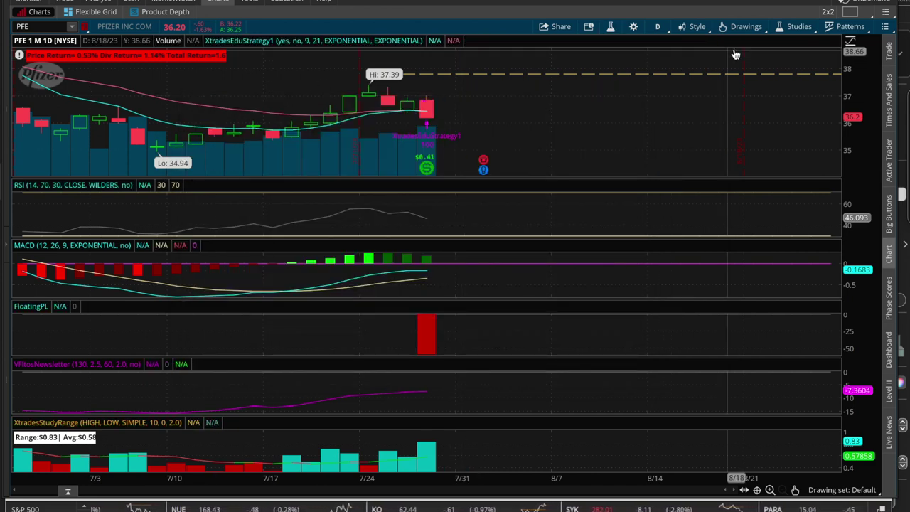
Try to load the saved SECTORS 11.8 chart grid layout, and dismiss the request to reload the current grid.
click(851, 12)
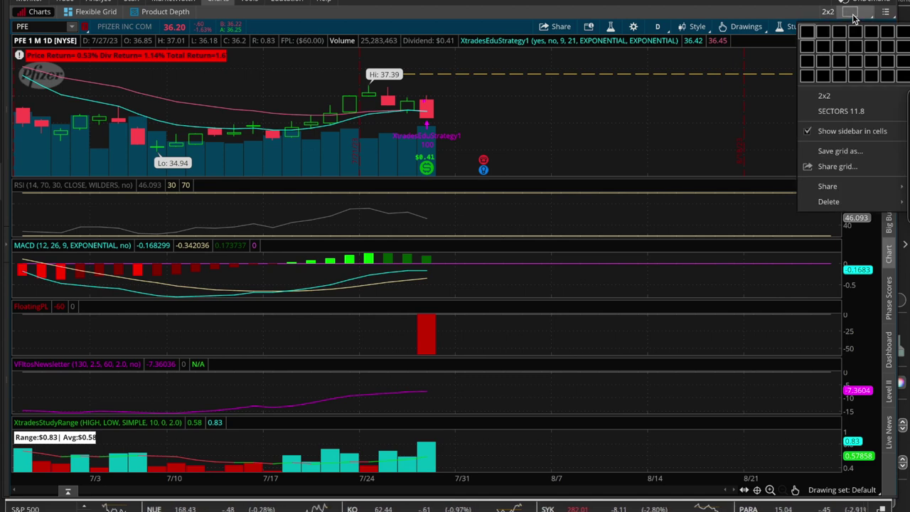
click(840, 111)
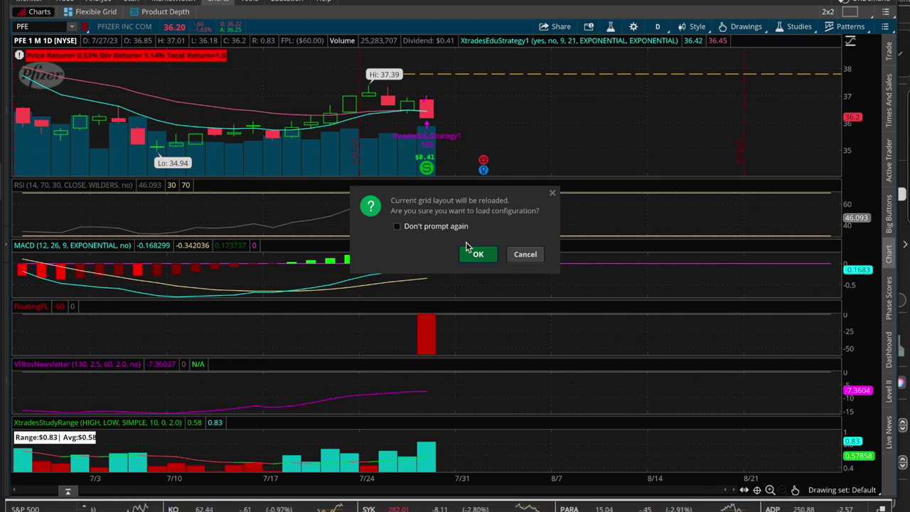
click(553, 194)
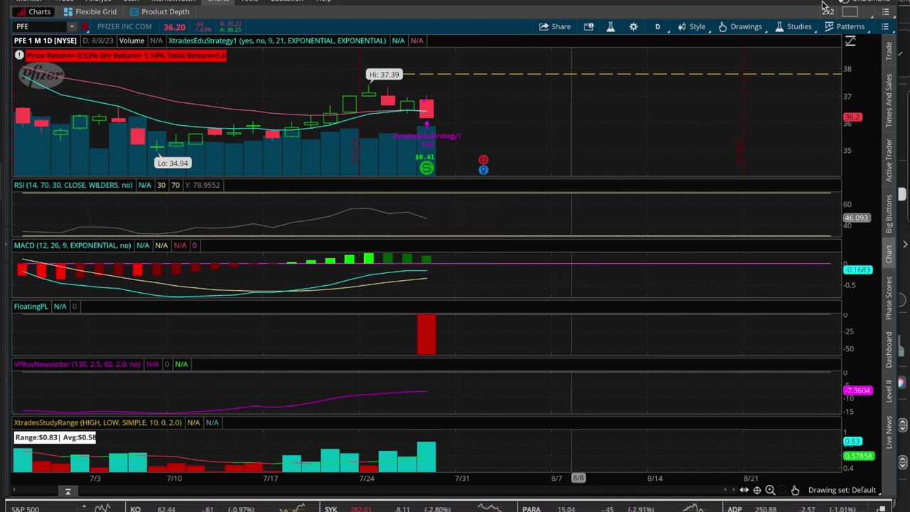
Save the current PFE chart grid layout under the name PLStrategy.
click(867, 13)
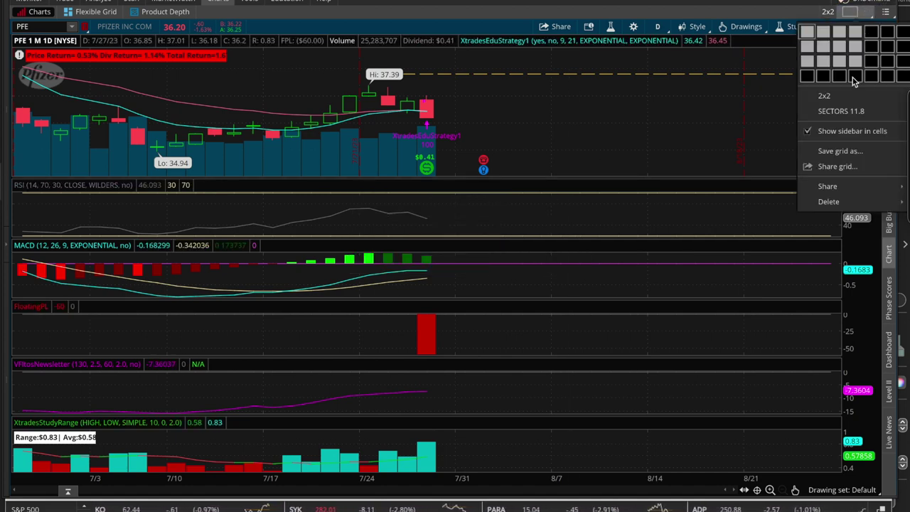
click(846, 153)
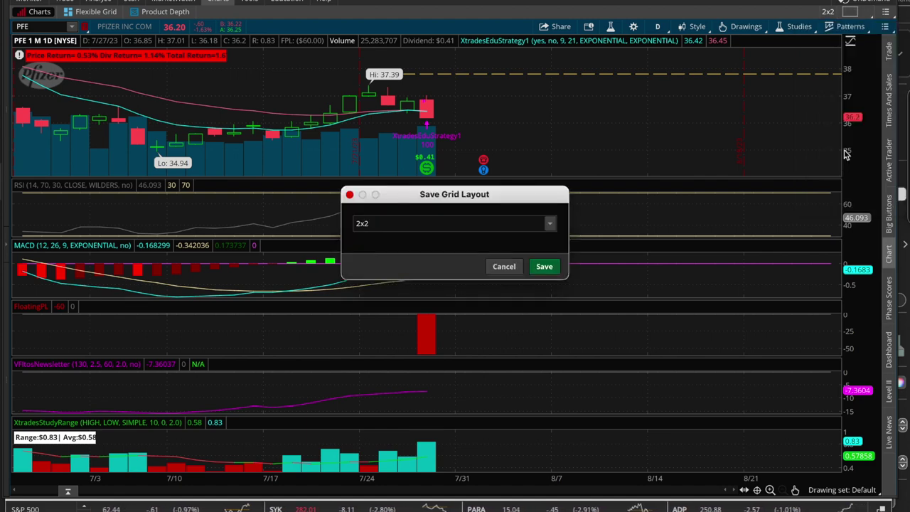
click(448, 224)
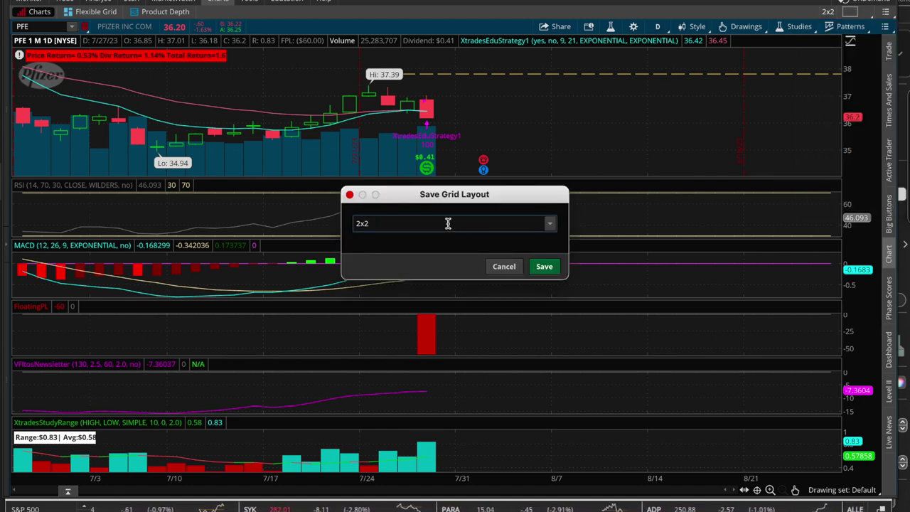
key(BackSpace)
key(BackSpace)
key(BackSpace)
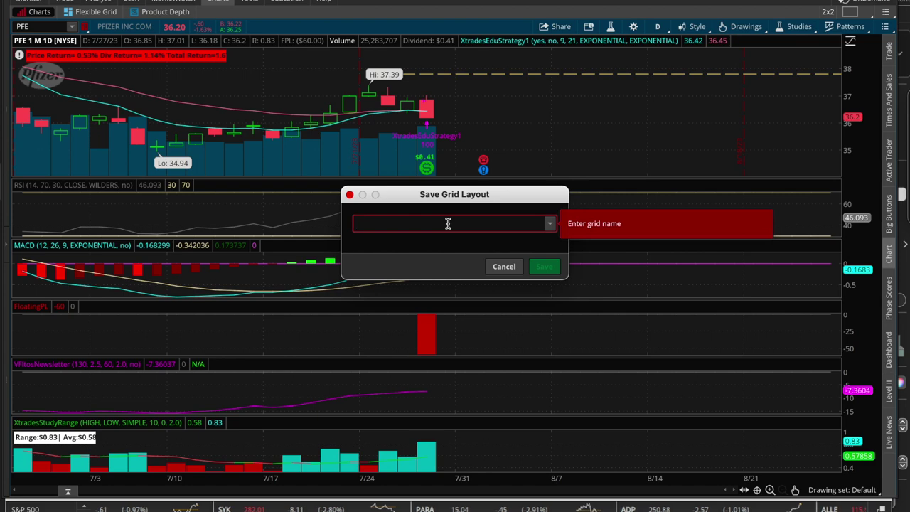
text(PL)
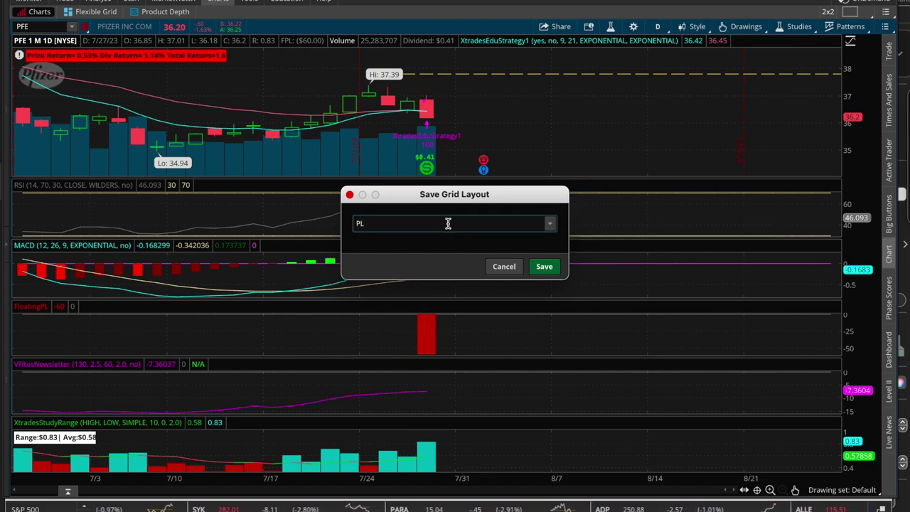
text(Strategy)
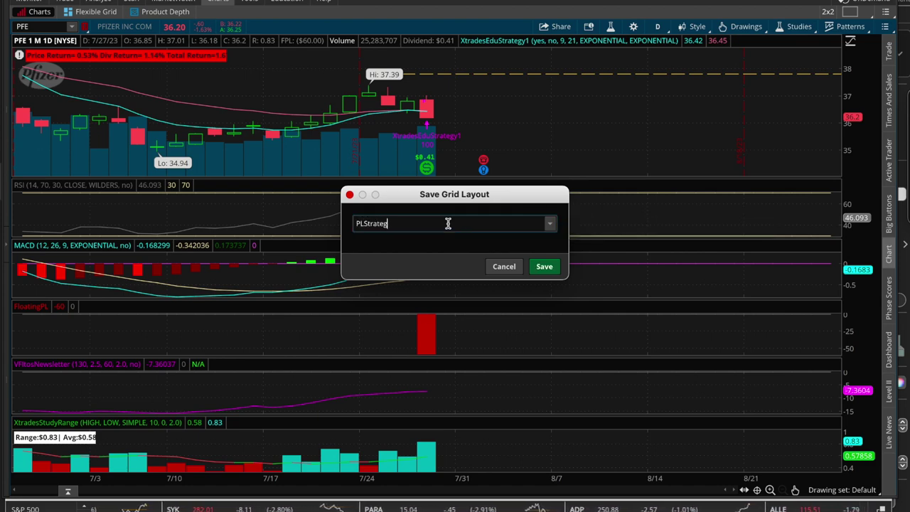
click(545, 267)
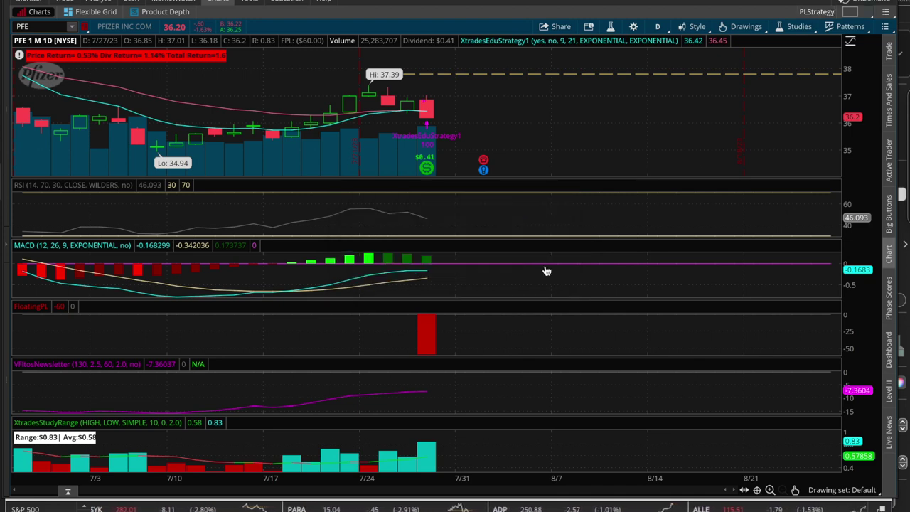
Load the saved 2x2 chart grid layout, accepting the reload of the current grid.
click(850, 12)
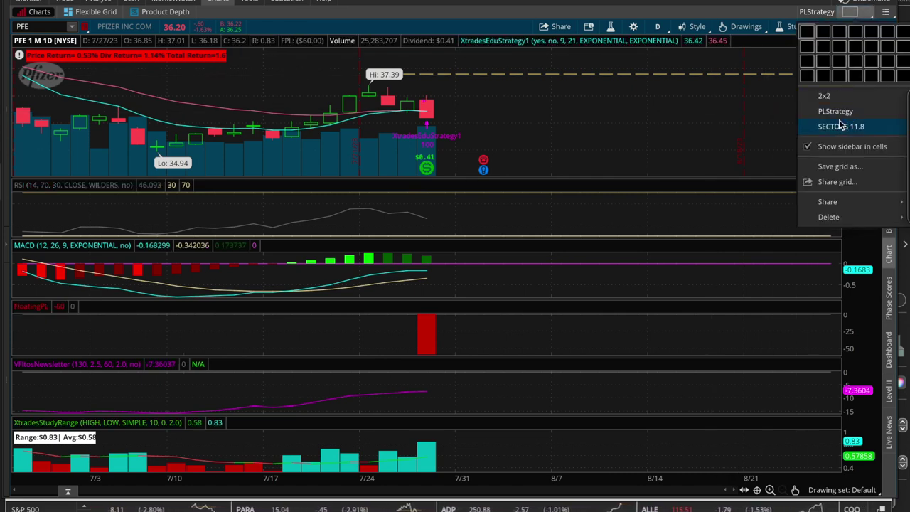
click(833, 96)
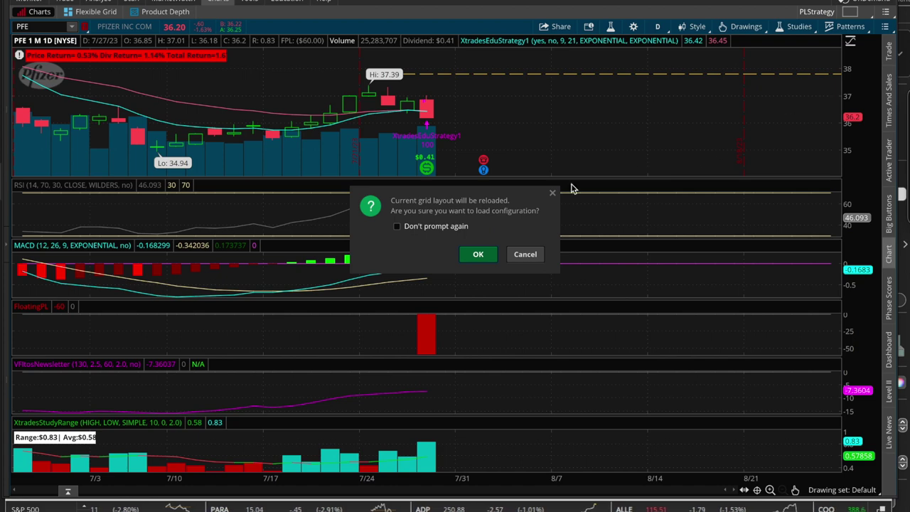
click(488, 255)
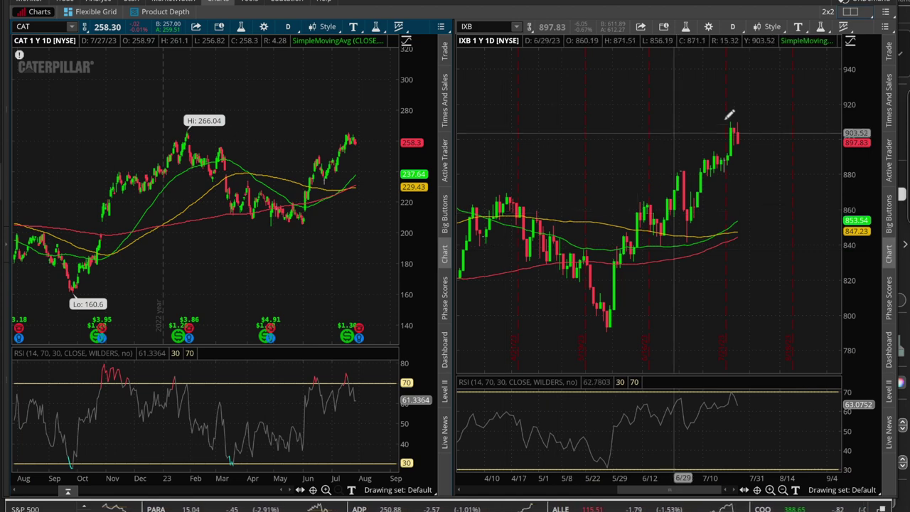
Load the saved SECTORS 11.8 chart grid layout in place of the 2x2 grid.
click(859, 12)
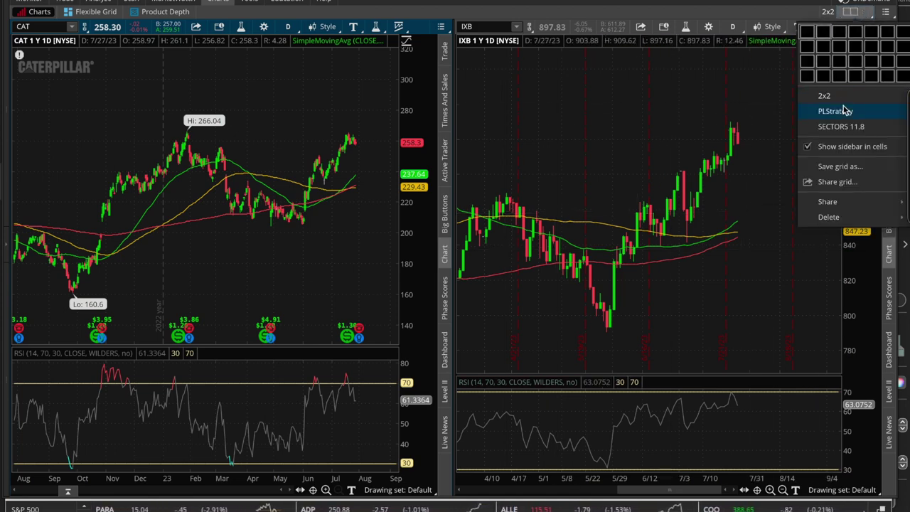
click(839, 127)
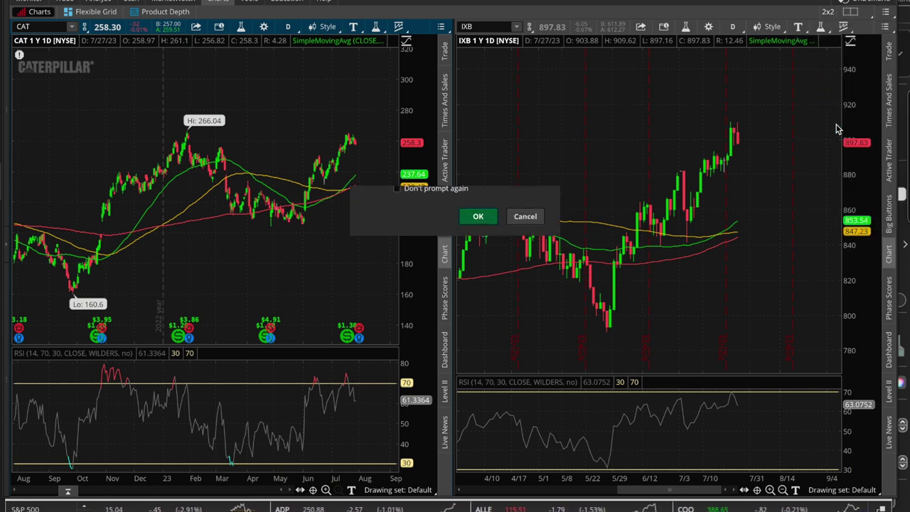
click(476, 255)
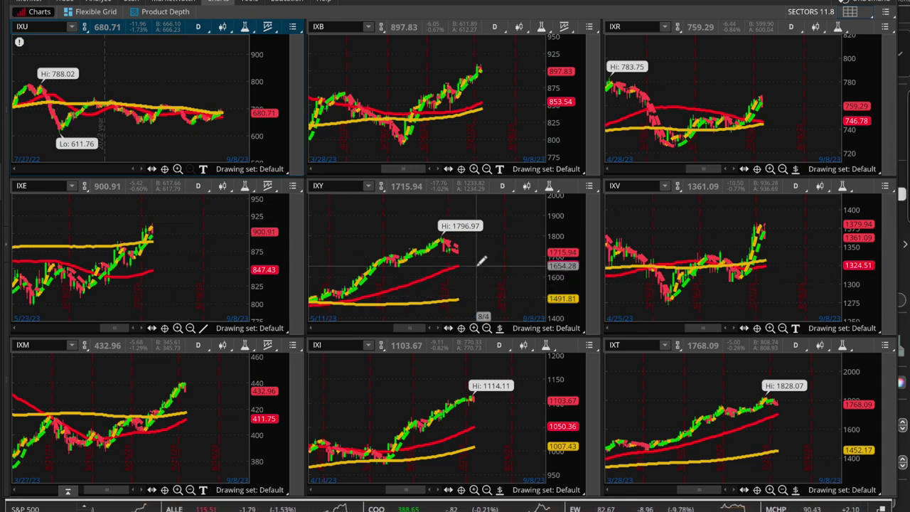
Look up the sector index descriptions in the symbol list of the IXU chart, keeping its symbol.
click(71, 28)
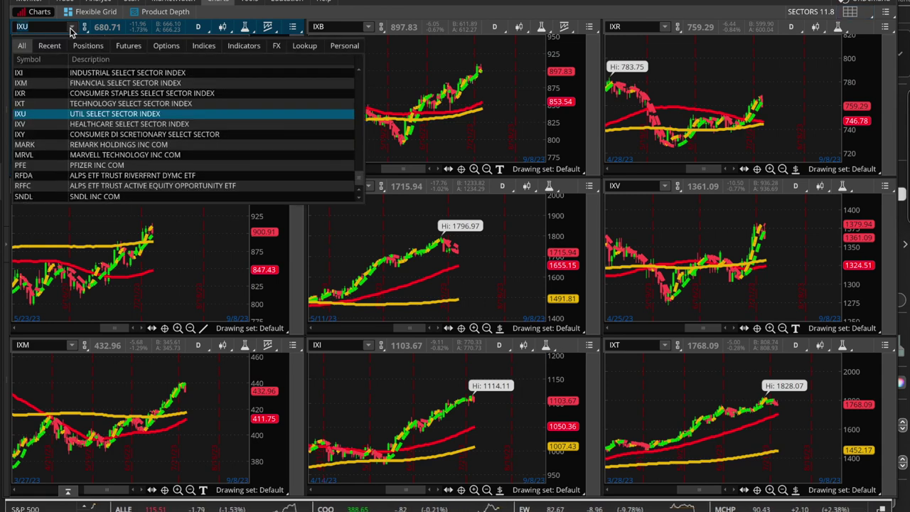
click(71, 28)
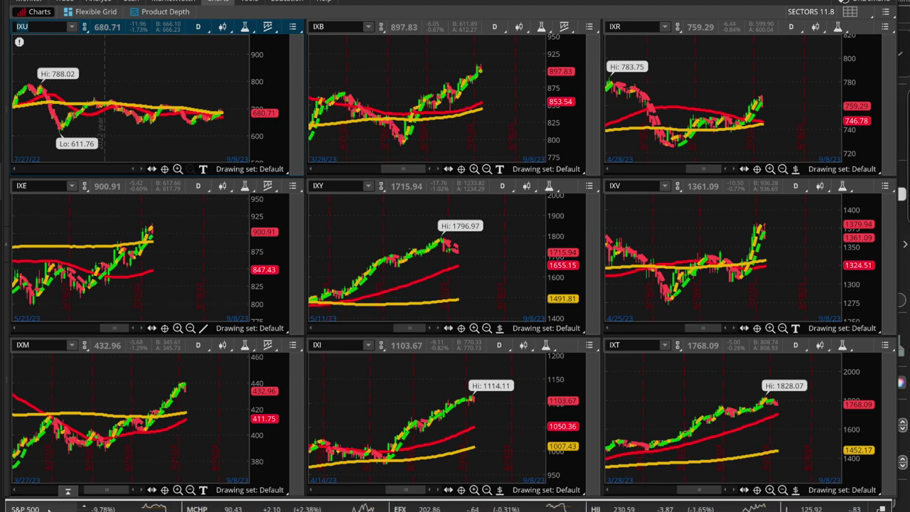
click(29, 26)
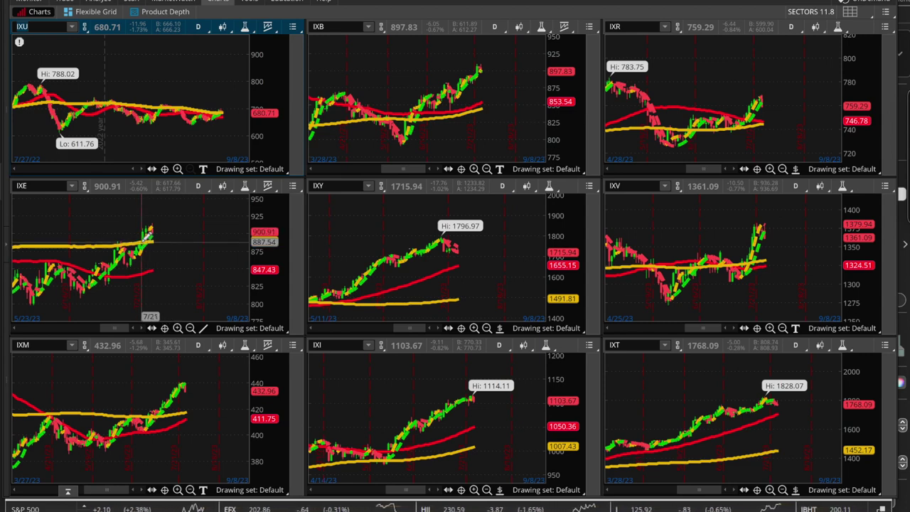
Review the studies added to the IXE chart in Edit Studies and Strategies, and close without changes.
click(244, 189)
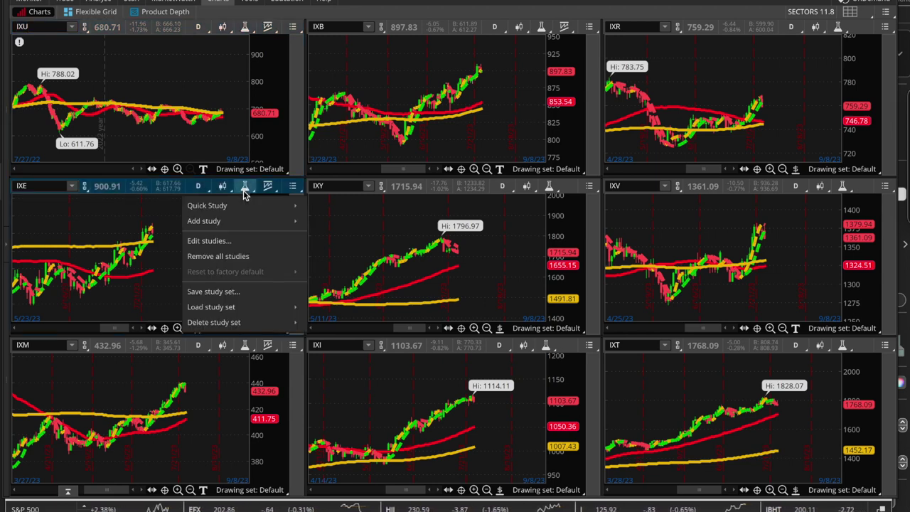
click(239, 240)
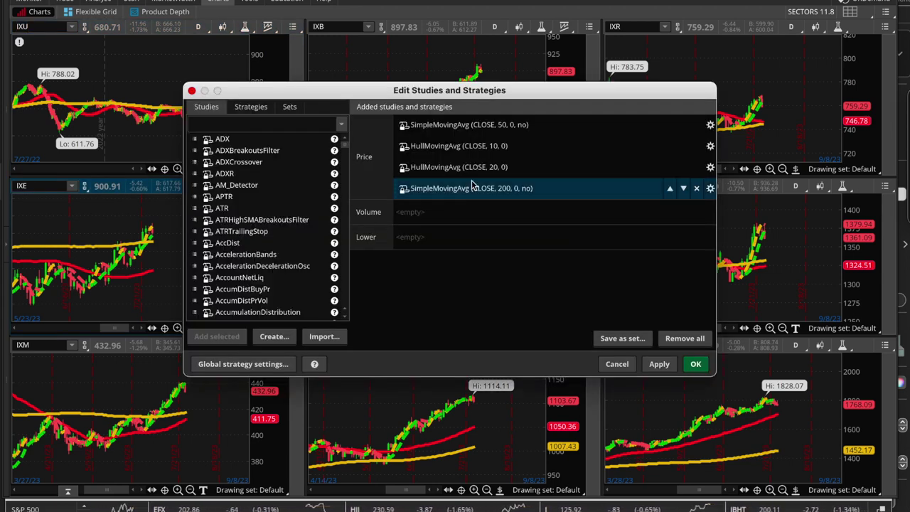
click(628, 367)
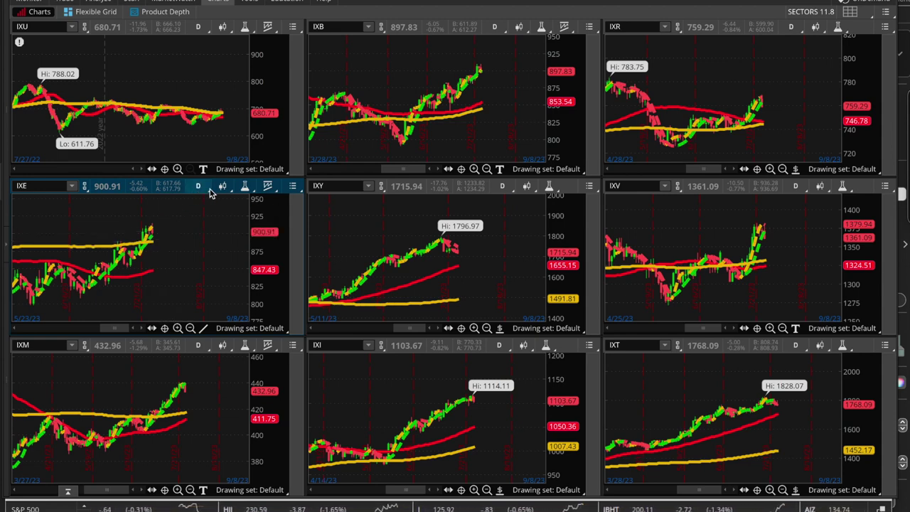
Set the plot width of the IXE chart's HullMovingAvg study with length 10 to 2.
click(244, 187)
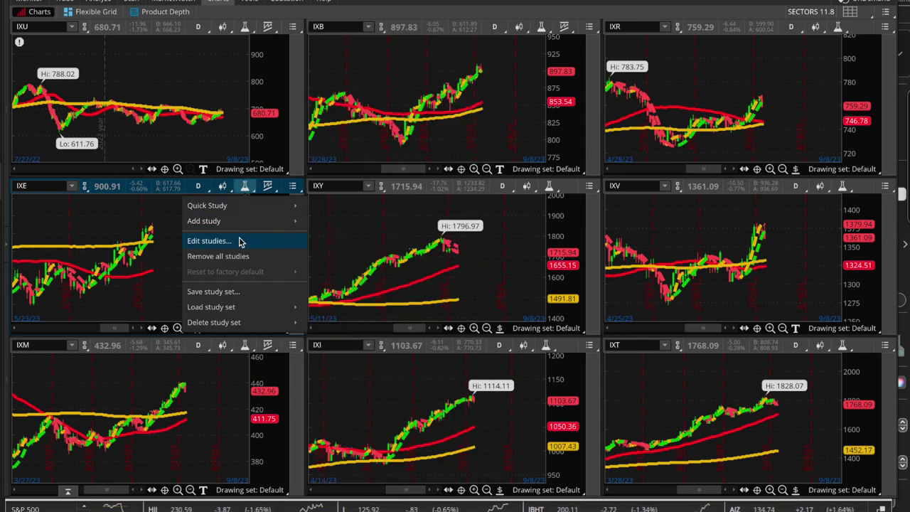
click(209, 241)
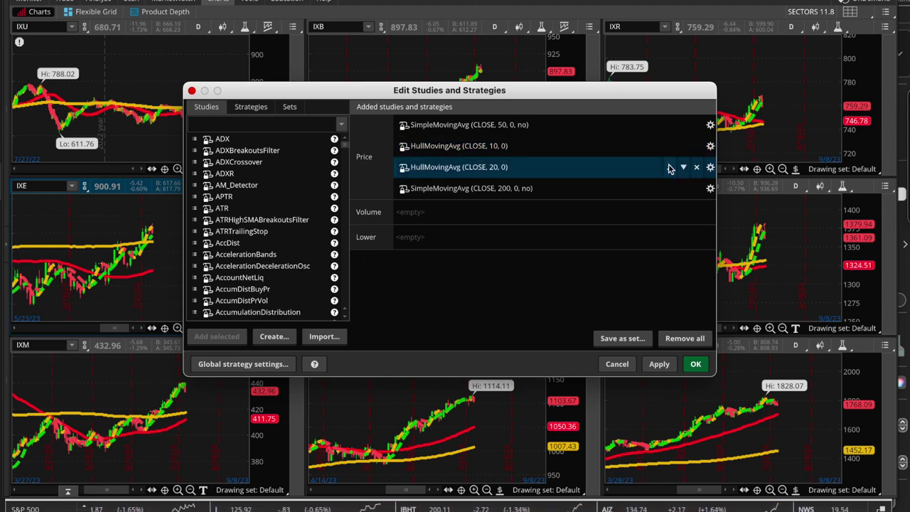
click(709, 147)
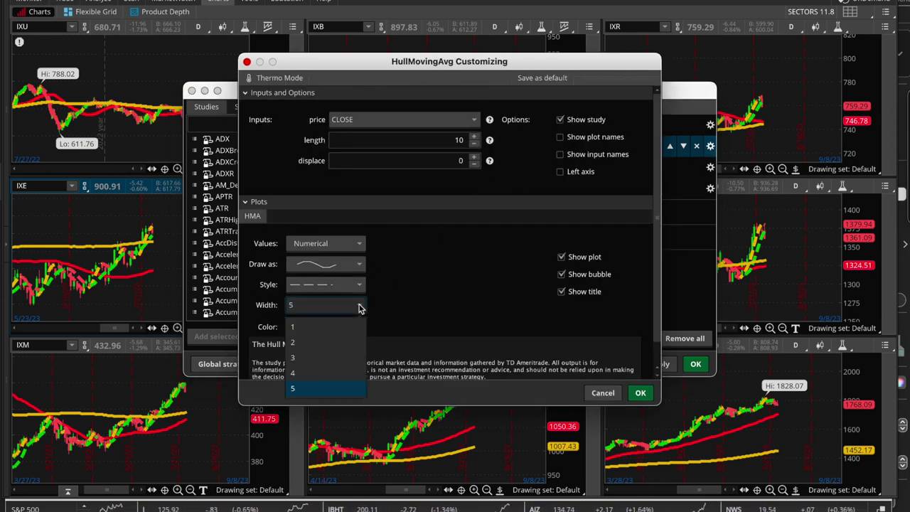
click(337, 343)
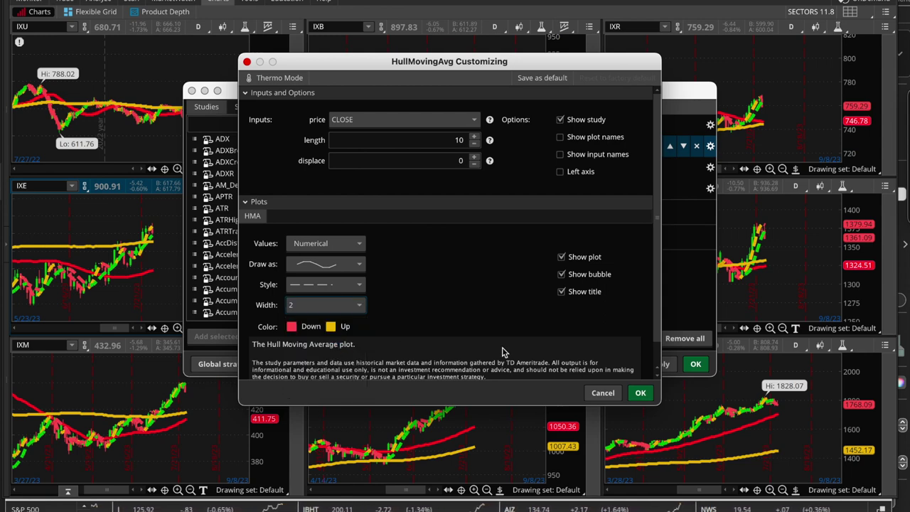
click(639, 394)
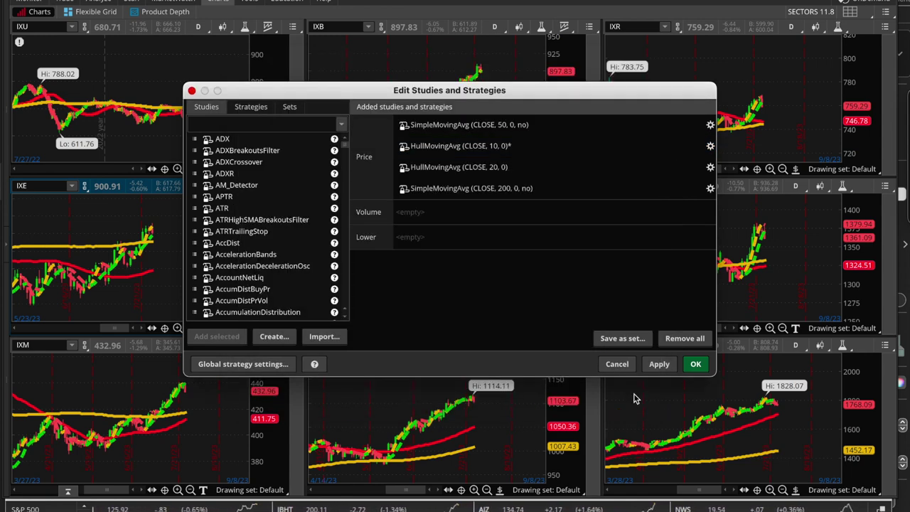
Set the plot width of the HullMovingAvg study with length 20 to 2 and apply the study changes to the IXE chart.
mouse_move(604, 170)
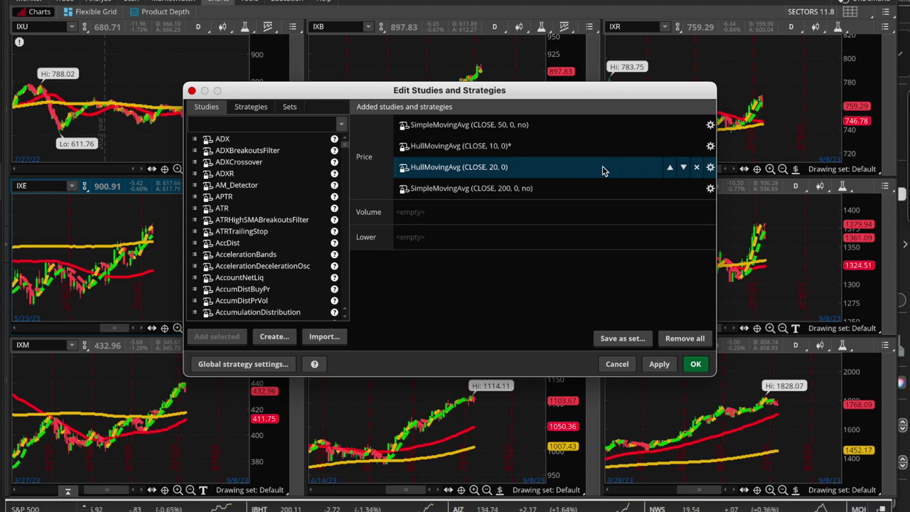
click(710, 168)
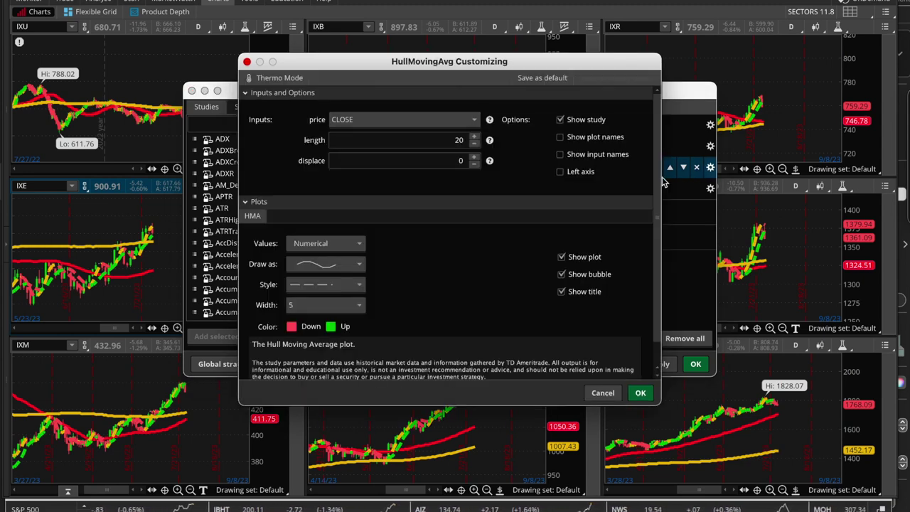
click(343, 307)
click(324, 344)
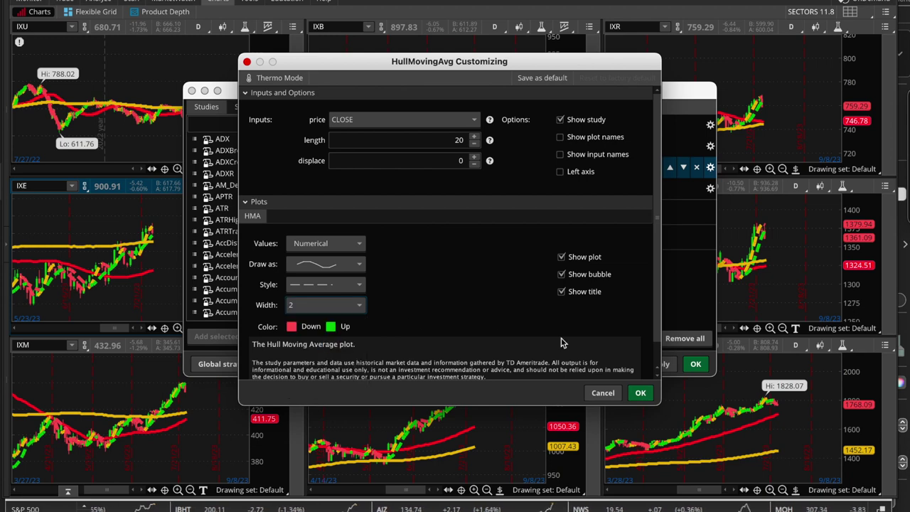
click(640, 392)
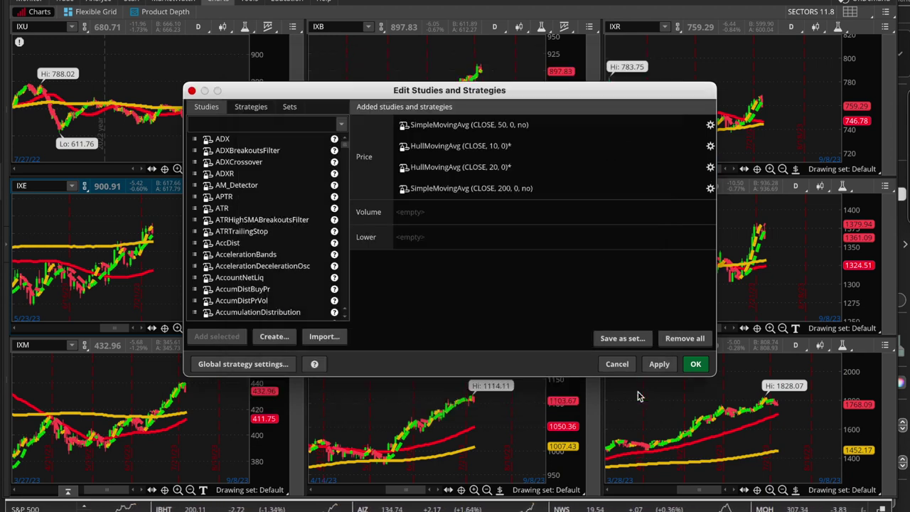
click(661, 364)
click(695, 363)
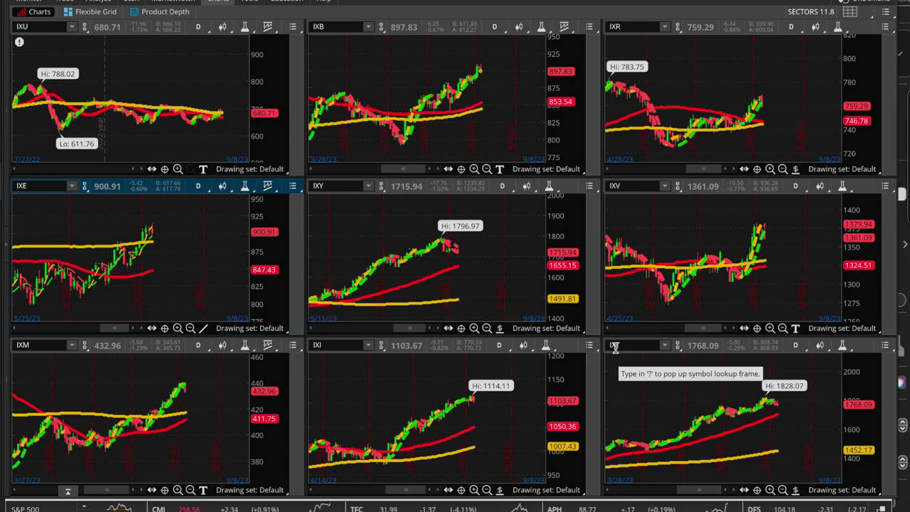
click(615, 347)
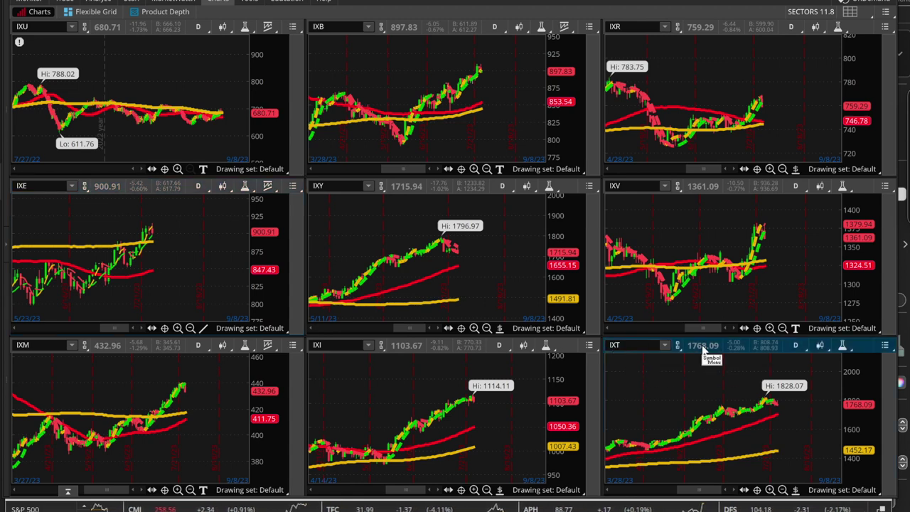
click(703, 346)
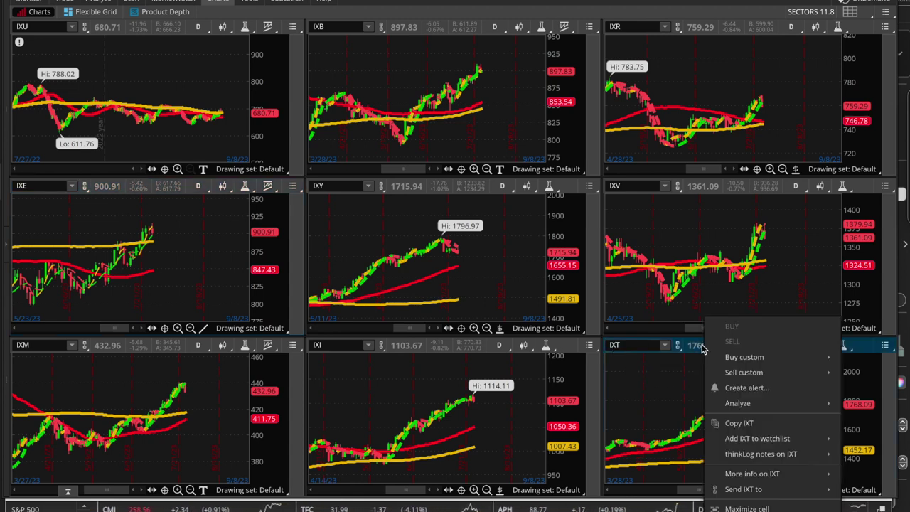
click(698, 353)
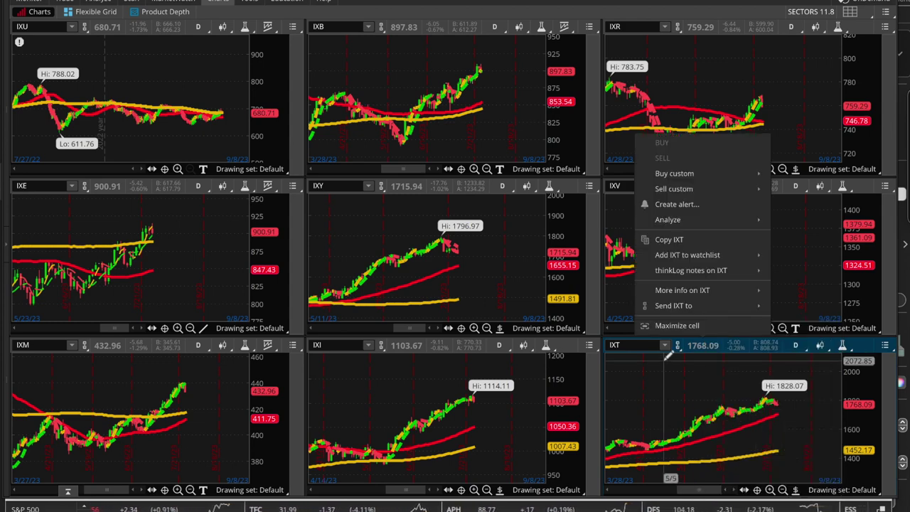
click(740, 7)
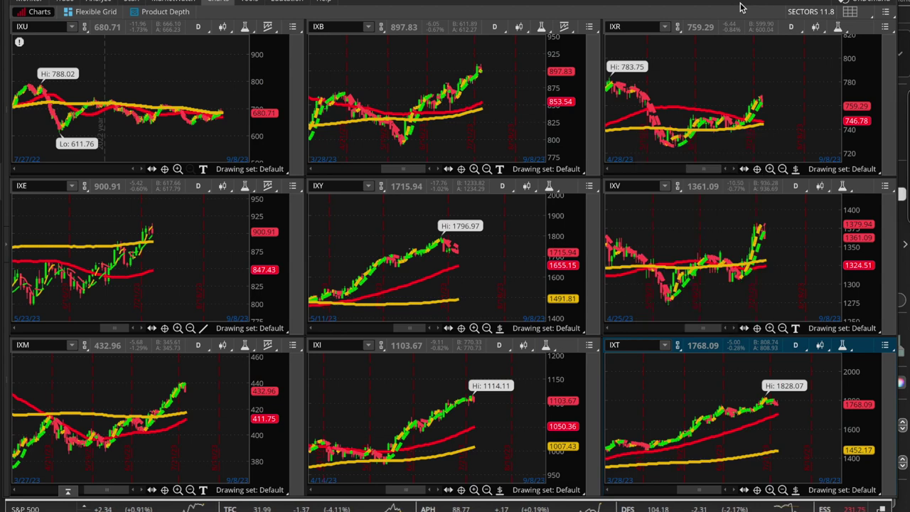
Return to the Shared Items list and copy the link of the received SECTORS 11.8 grid.
click(249, 3)
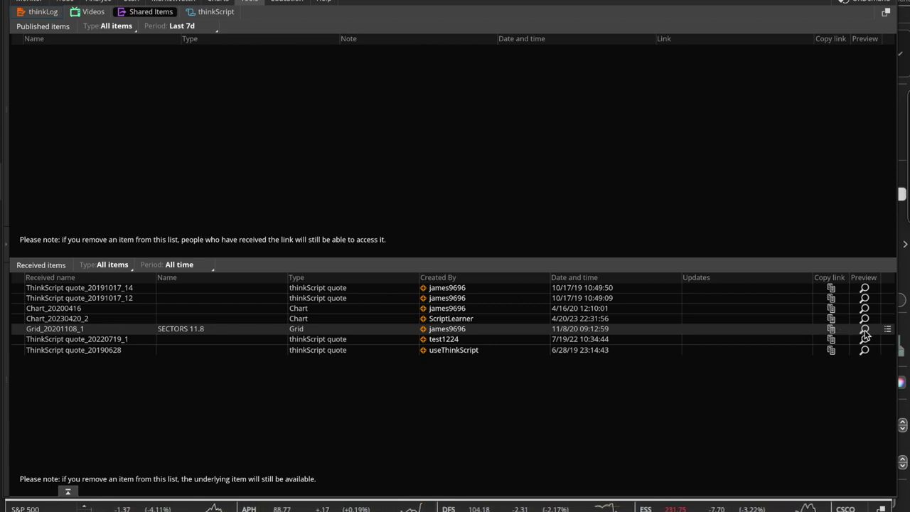
click(831, 331)
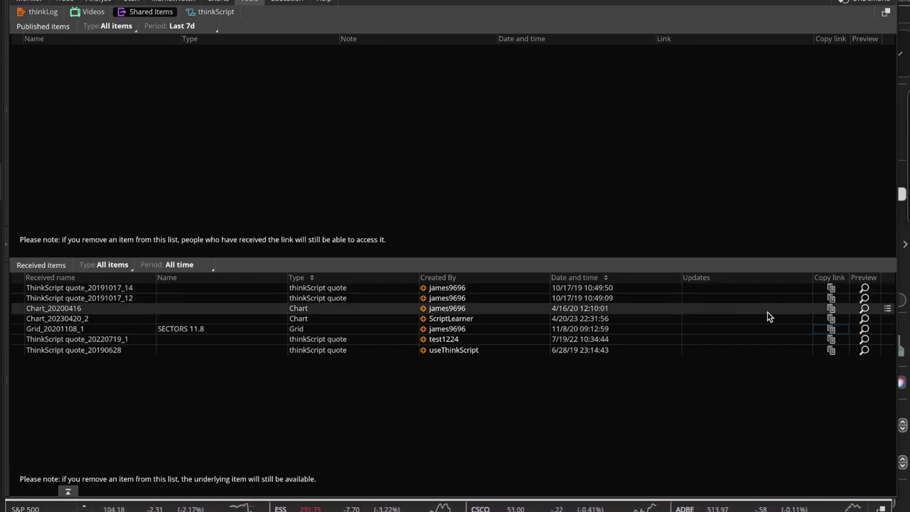
Preview the received shared chart Chart_20230420_2 and close the preview without importing it.
click(864, 320)
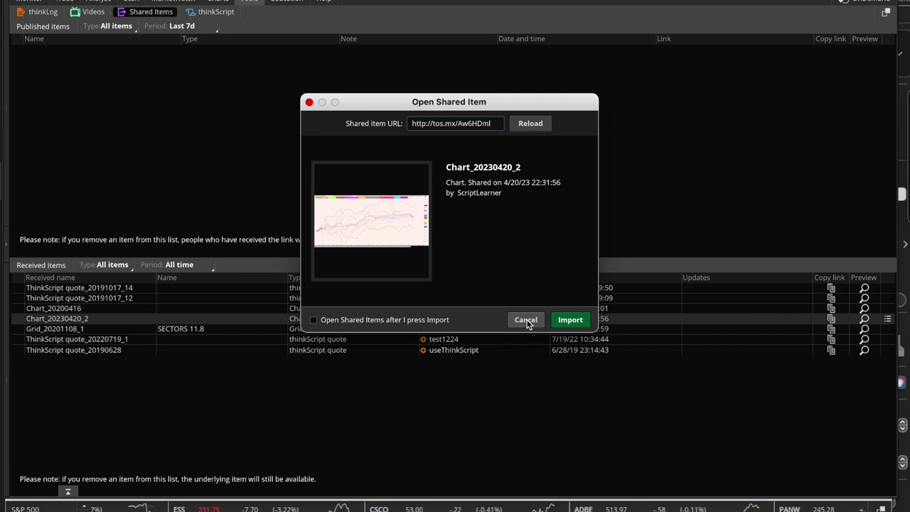
click(526, 321)
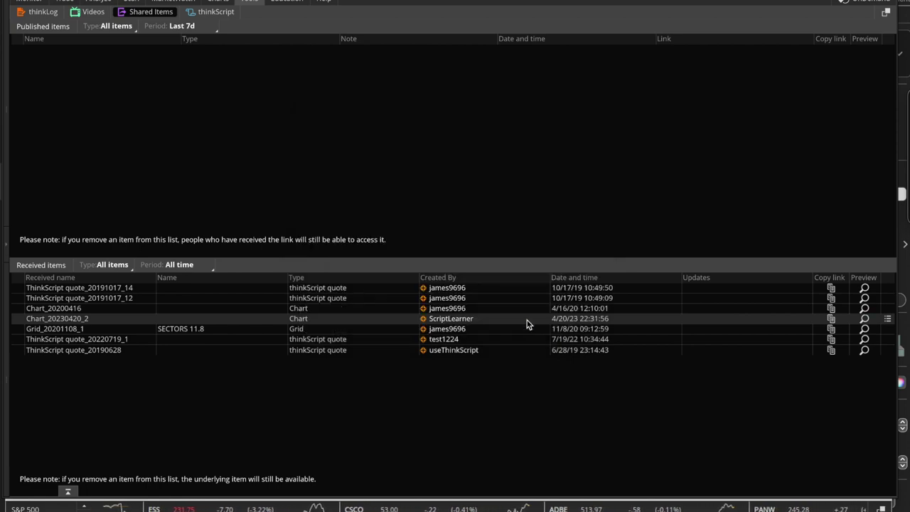
Load the saved 2x2 grid in Charts and reduce the layout to a single chart cell.
click(219, 2)
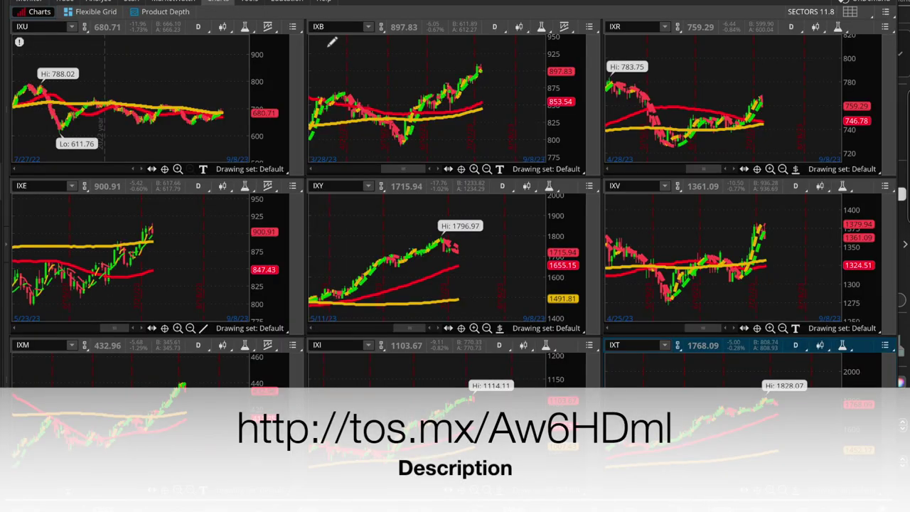
click(850, 12)
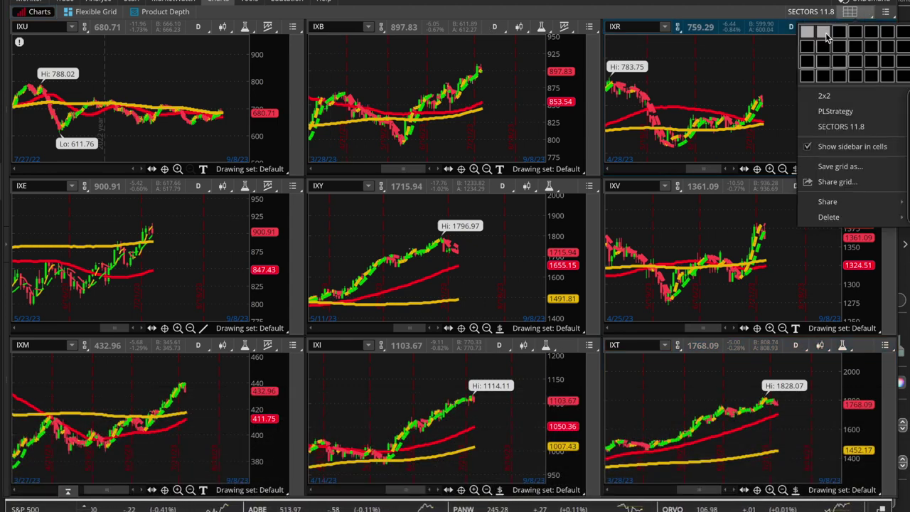
click(837, 106)
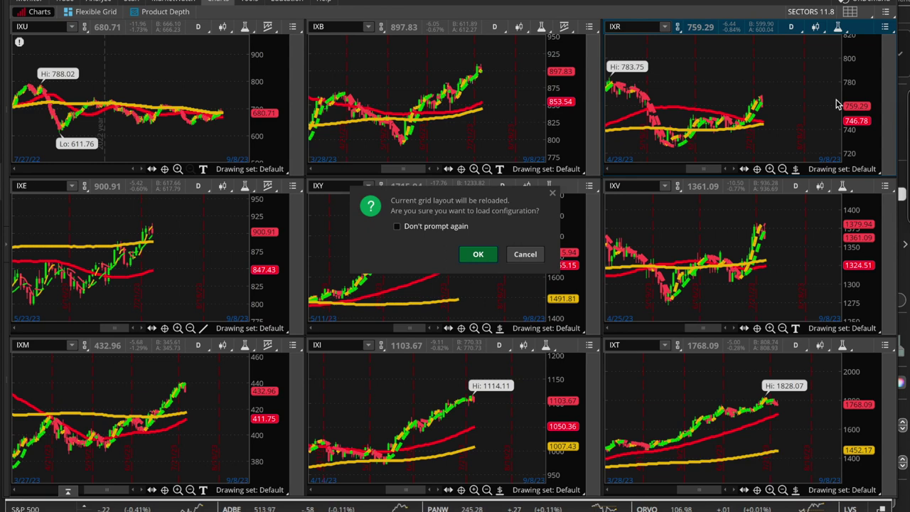
click(492, 260)
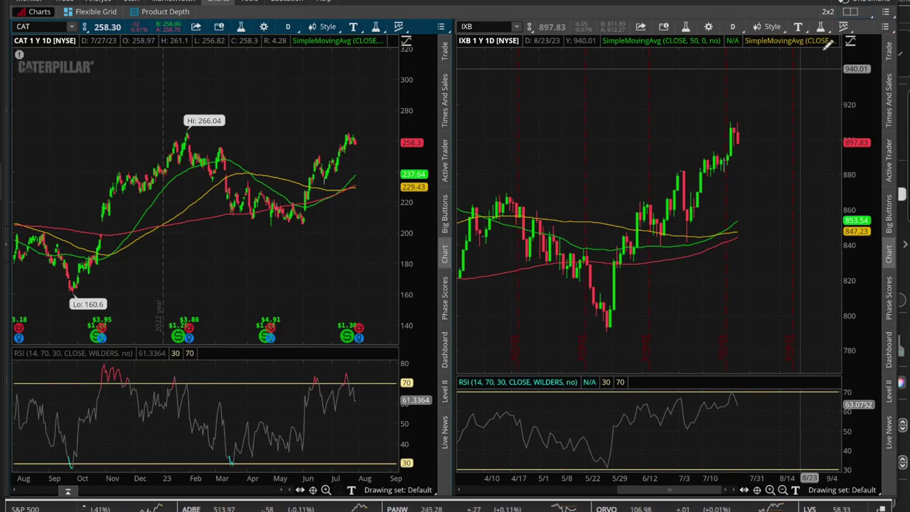
click(885, 11)
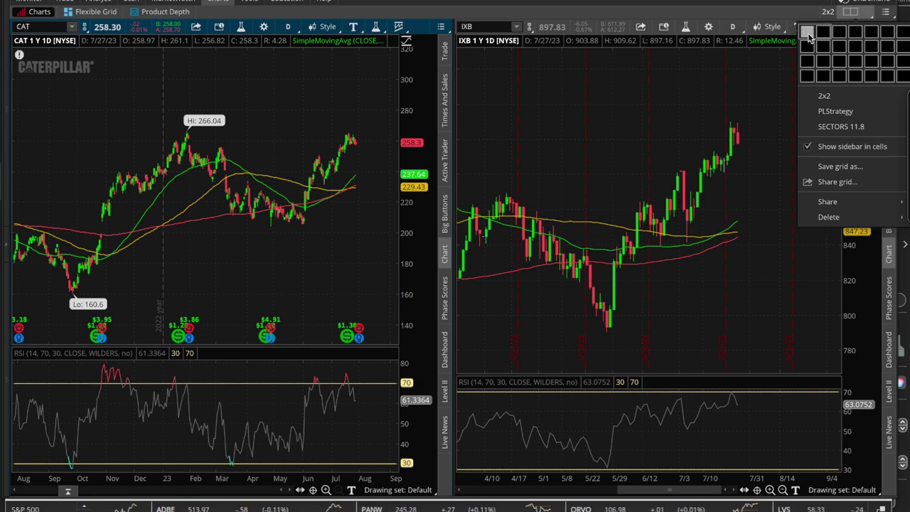
click(807, 34)
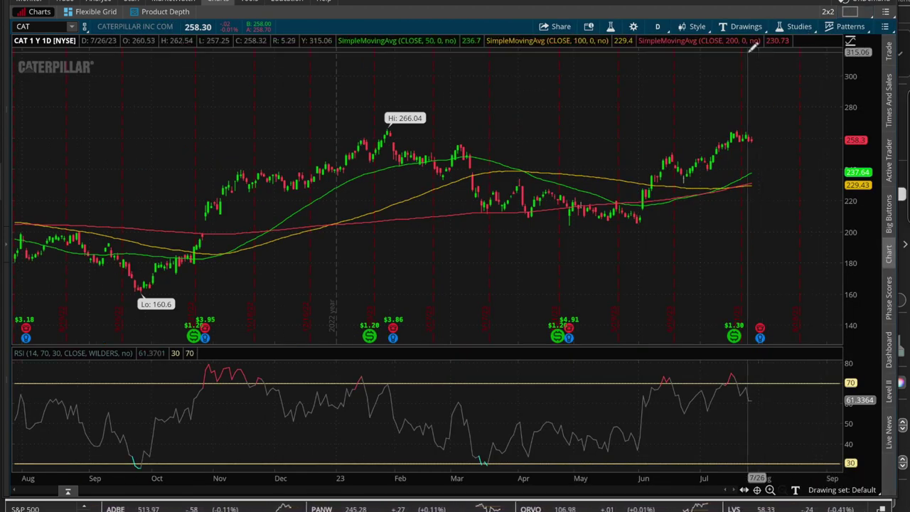
Review the User Defined studies in Edit Studies and Strategies for the CAT chart, and close without changes.
click(609, 27)
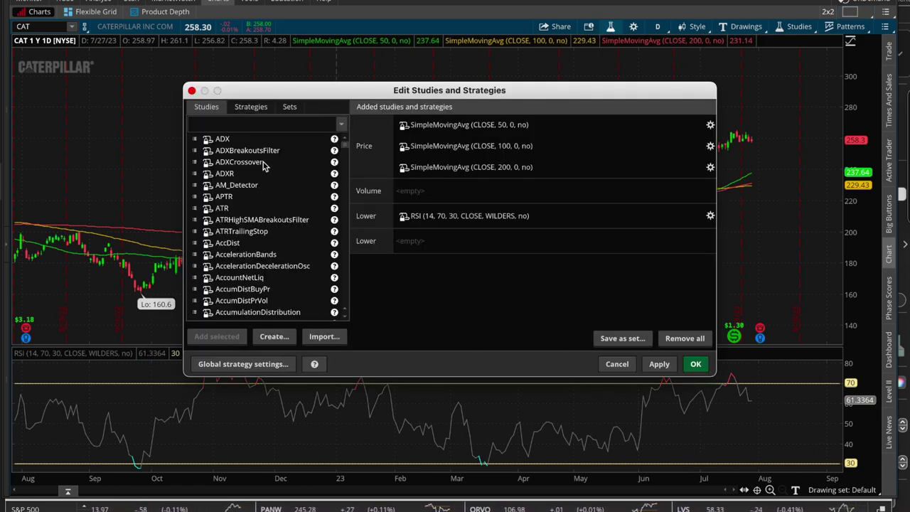
click(340, 124)
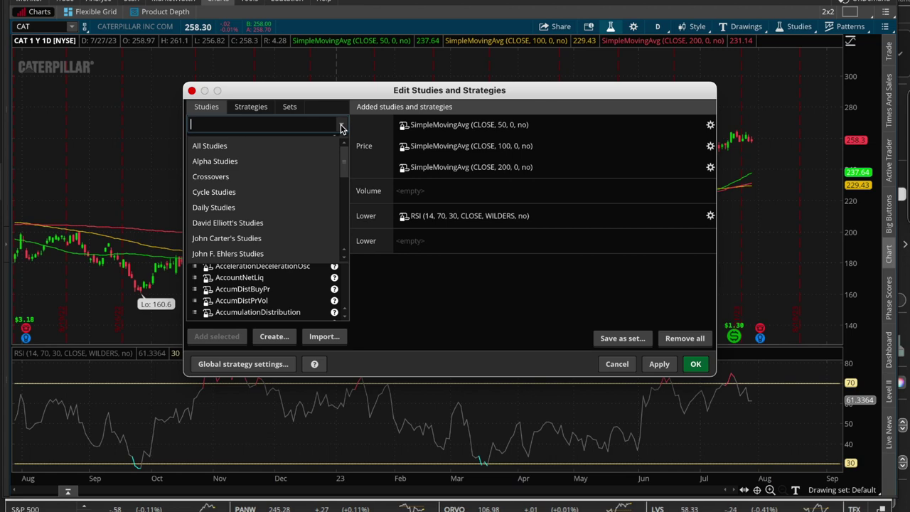
scroll(263, 208, down, 5)
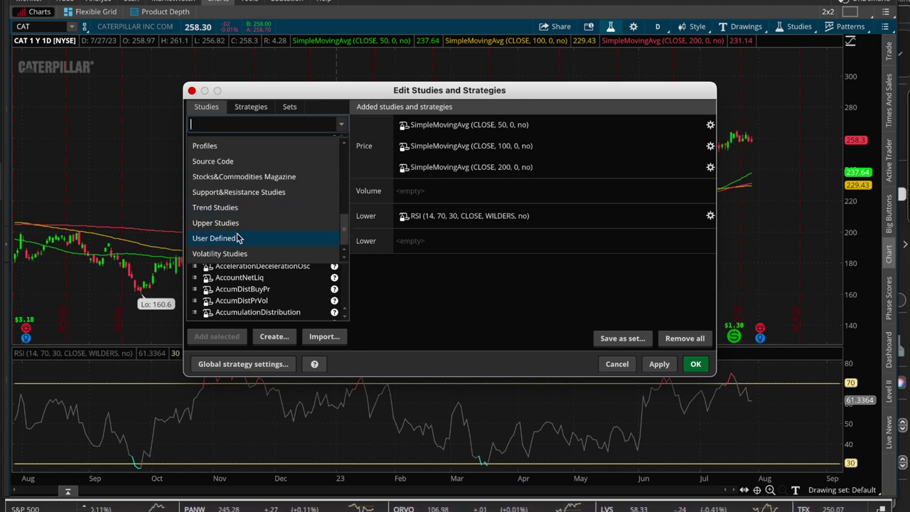
click(239, 238)
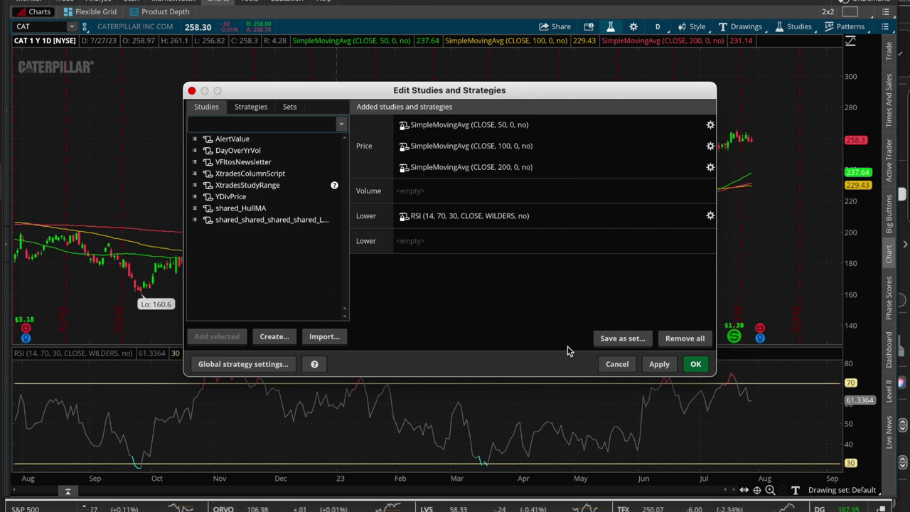
click(610, 363)
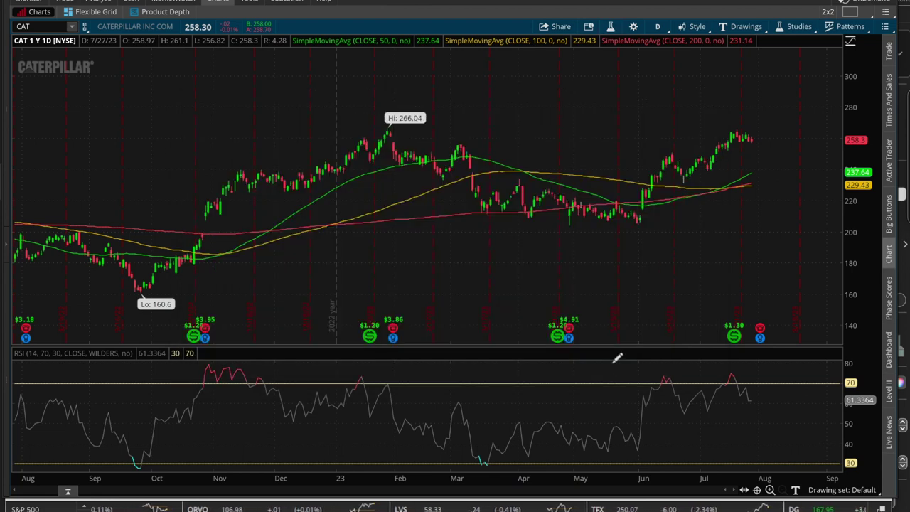
Load the saved SPX Sector Chart style on the CAT chart.
click(865, 17)
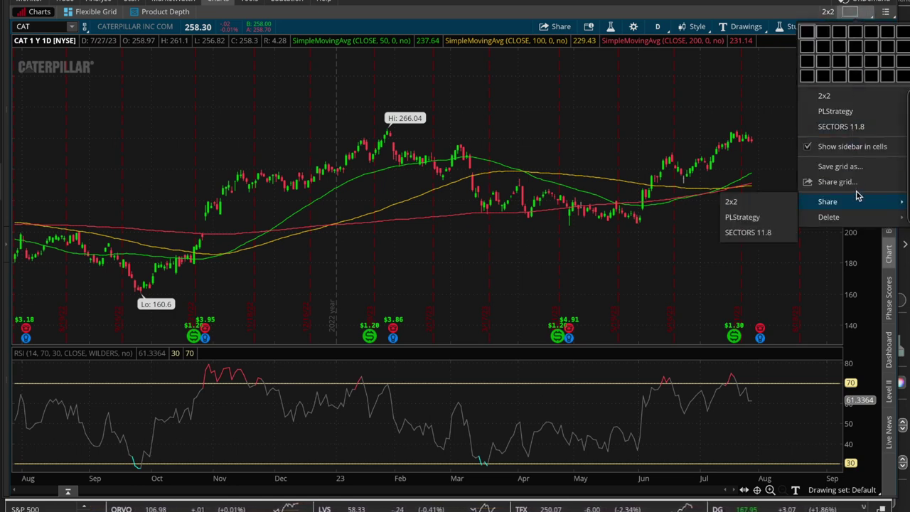
click(856, 15)
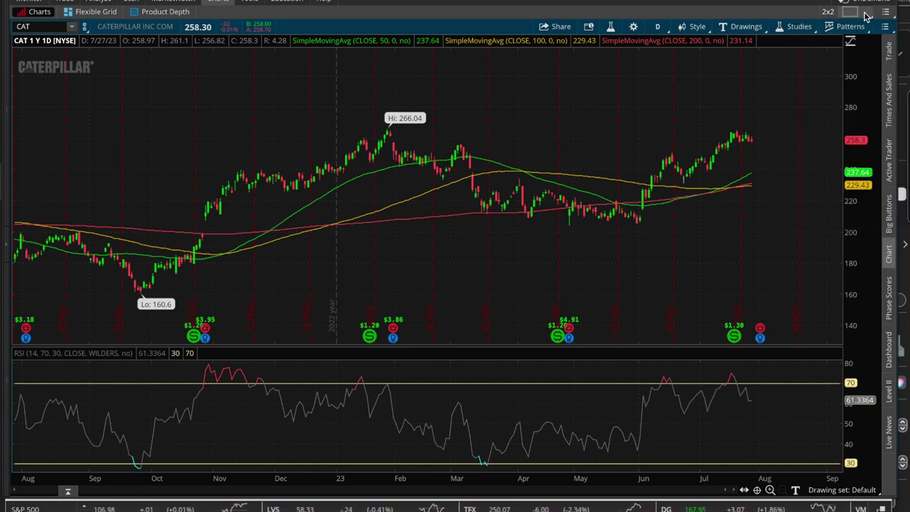
click(702, 30)
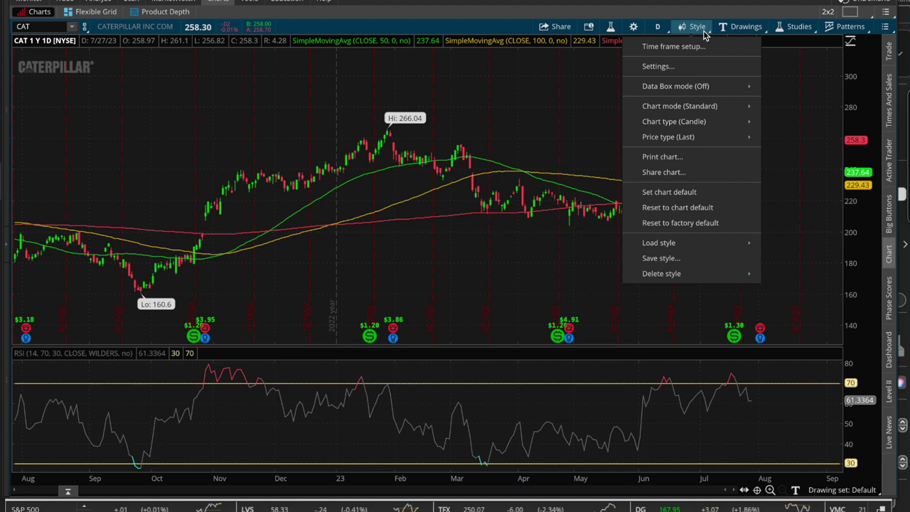
mouse_move(714, 247)
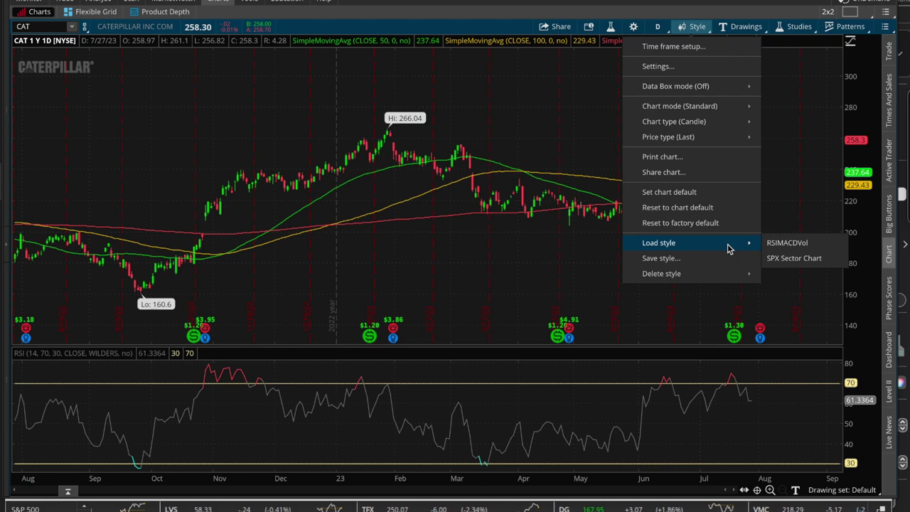
click(802, 262)
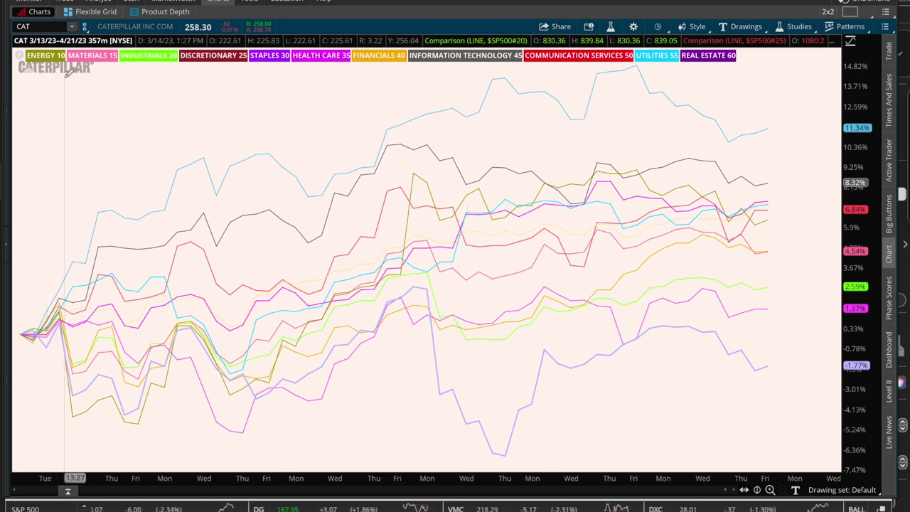
Change the sector chart's symbol to TSLA.
click(42, 28)
text(TSLA)
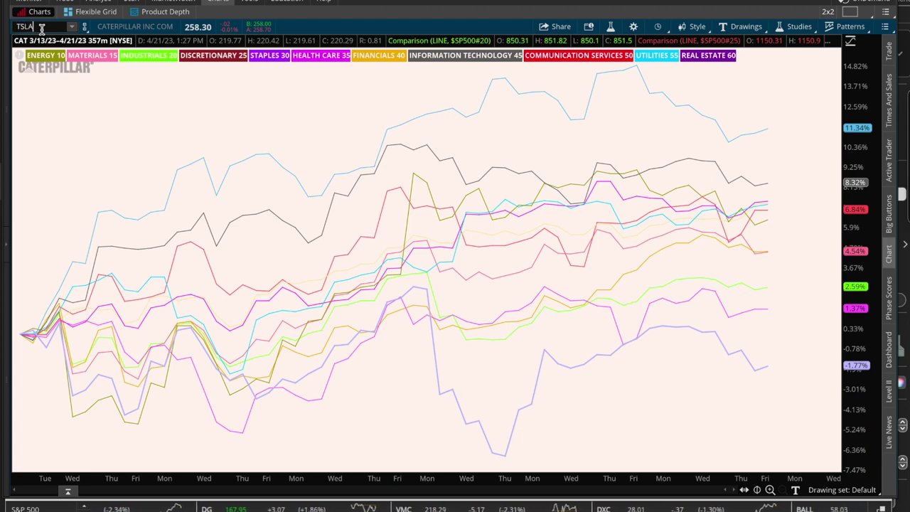
key(Return)
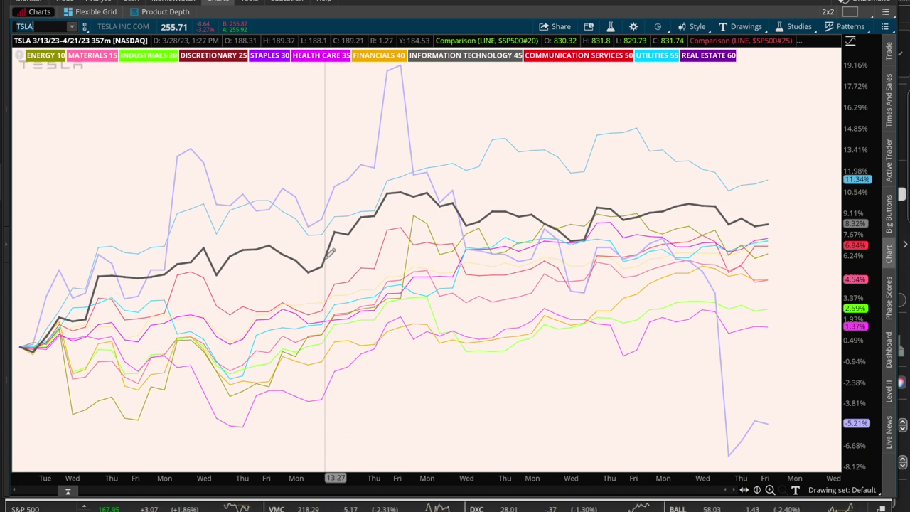
Check which study draws the dark grey line and view the chart's favorite time frames, without changing anything.
right_click(330, 250)
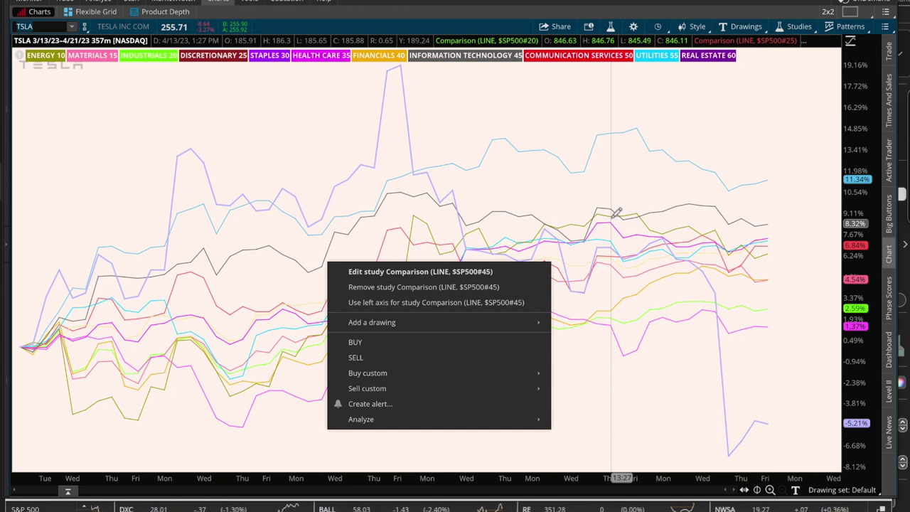
click(480, 121)
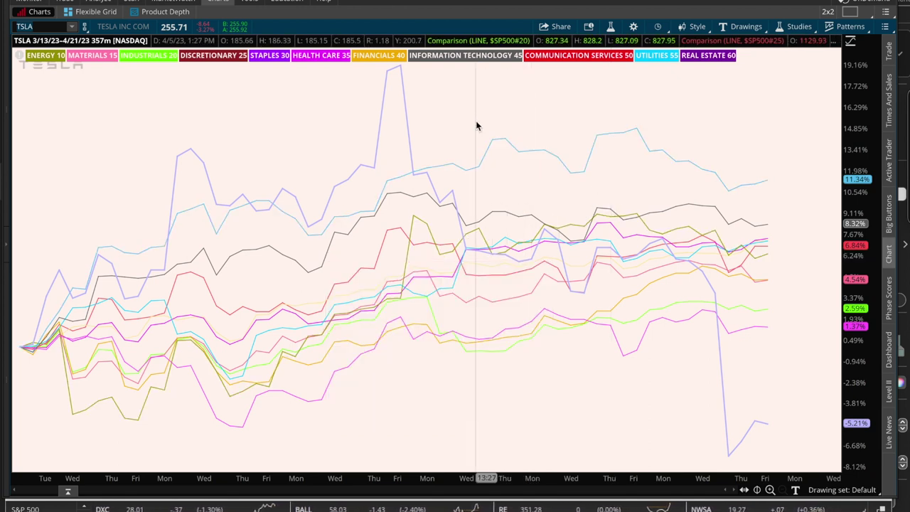
click(588, 340)
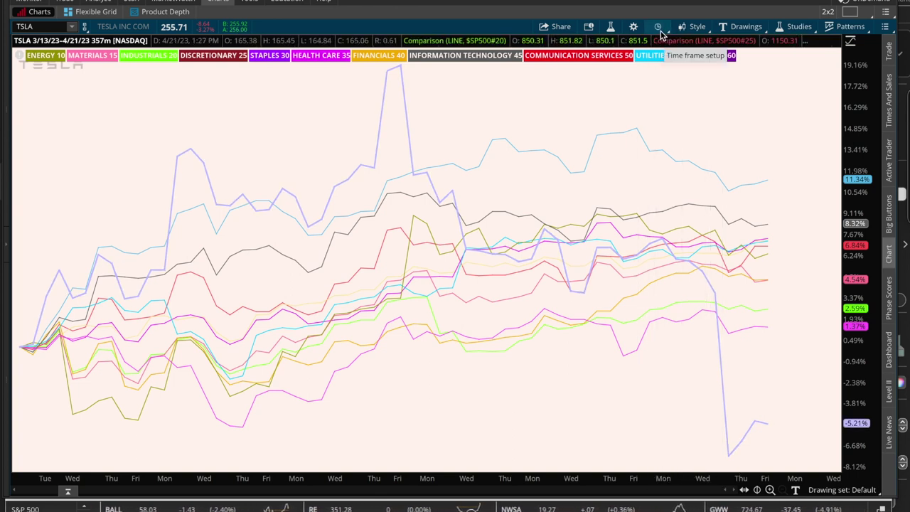
click(659, 30)
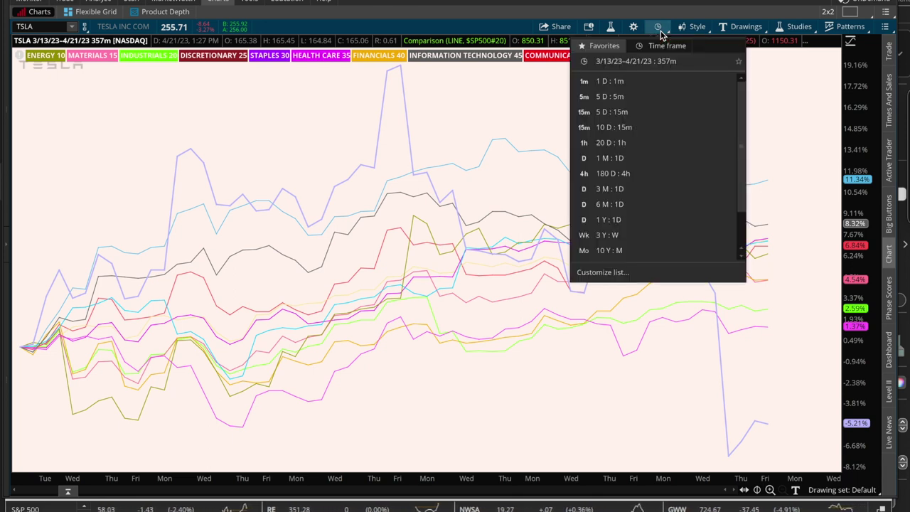
click(659, 29)
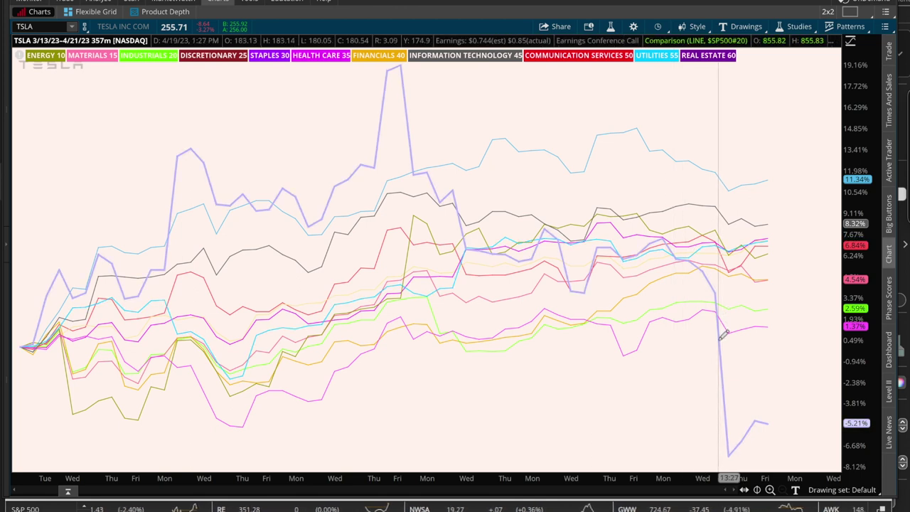
Check which study draws the lavender line that falls sharply near the chart's end, and cancel the text note.
right_click(723, 334)
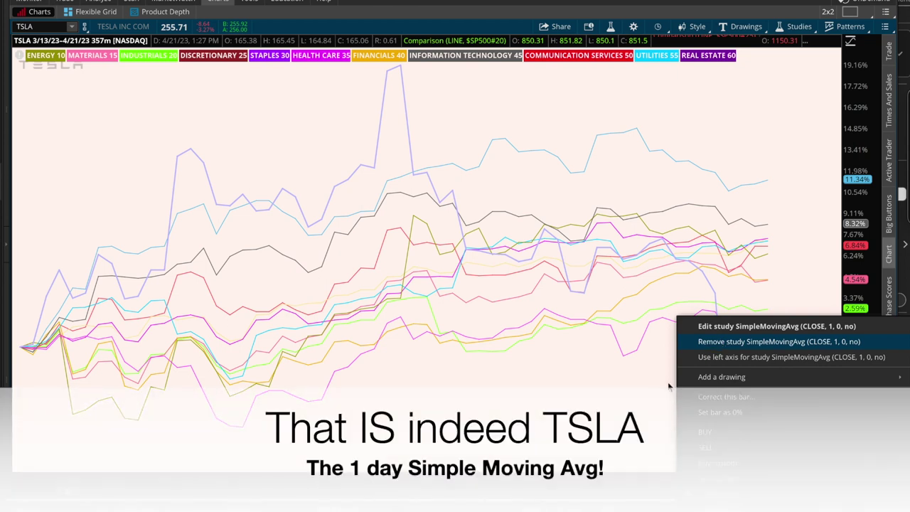
mouse_move(661, 384)
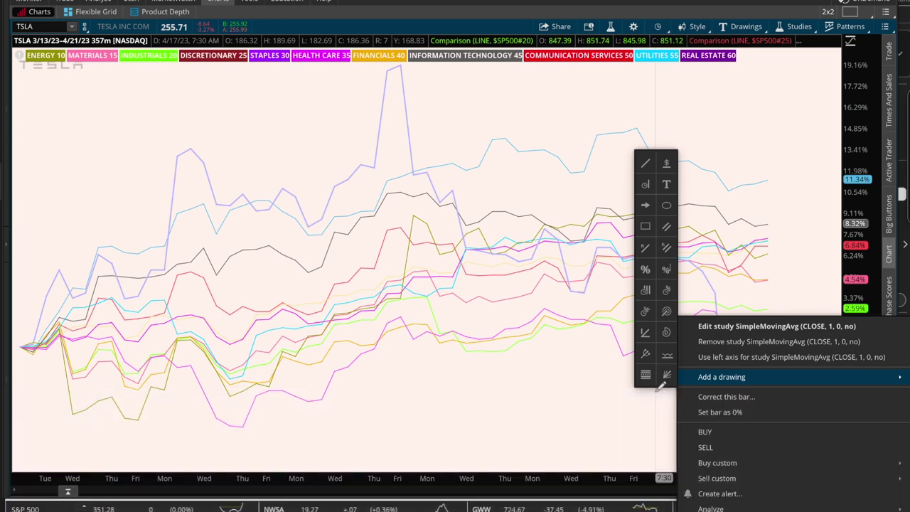
click(664, 378)
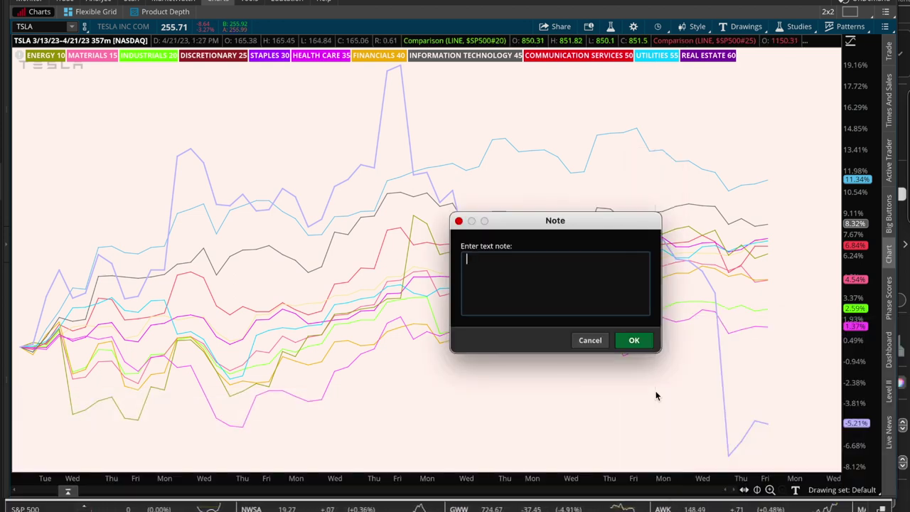
click(590, 341)
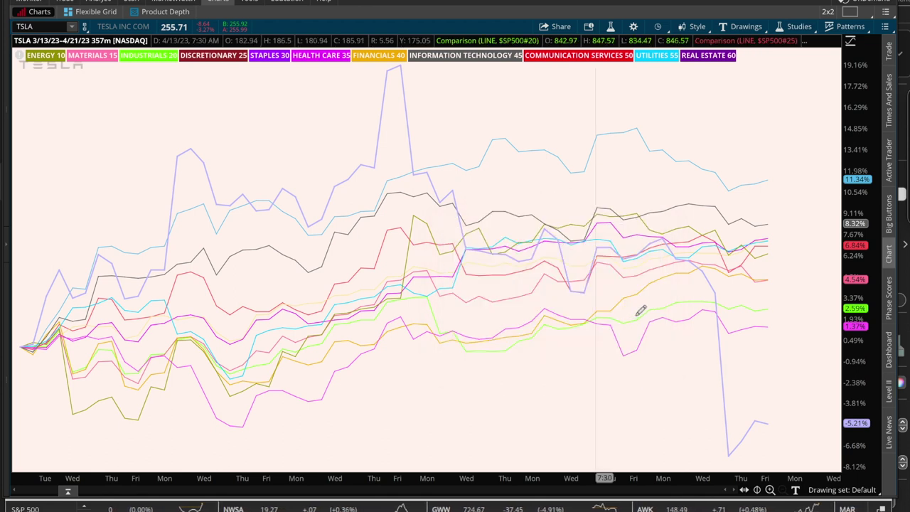
Check which comparison studies draw the light blue, red, purple, cyan, pink and green lines.
right_click(579, 166)
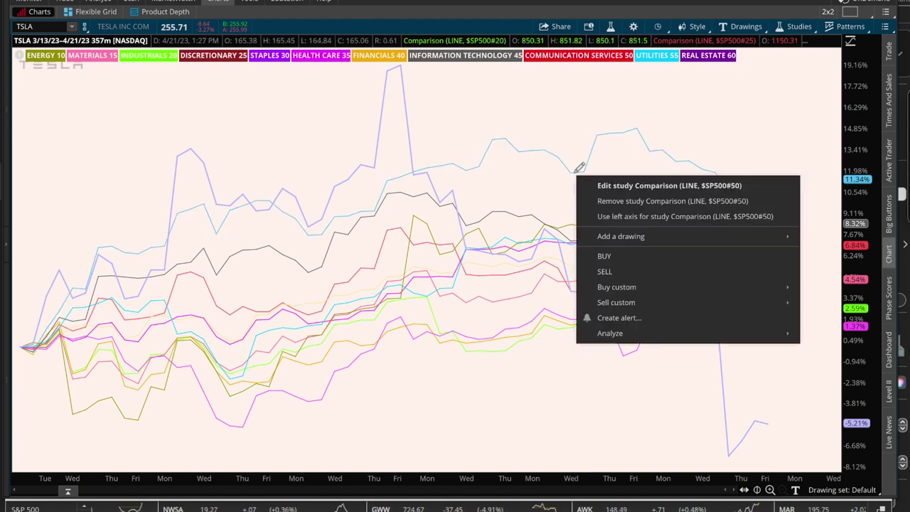
right_click(481, 224)
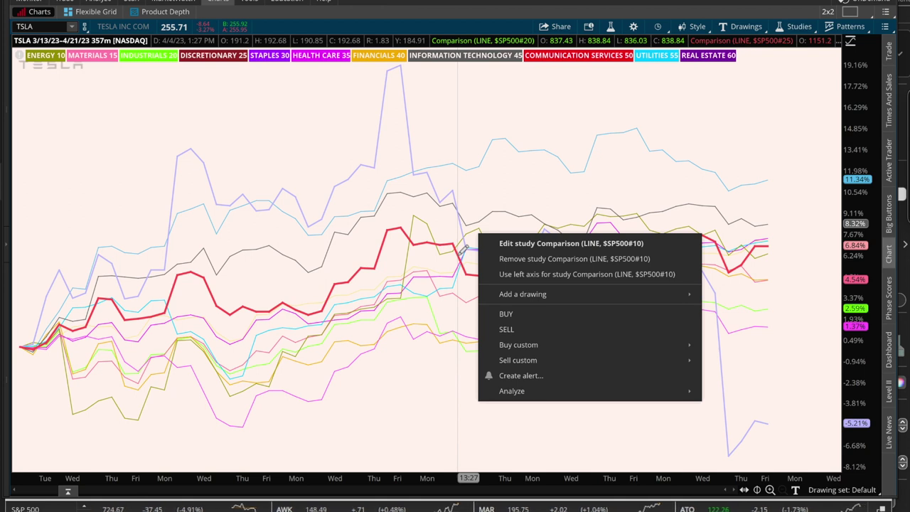
right_click(464, 249)
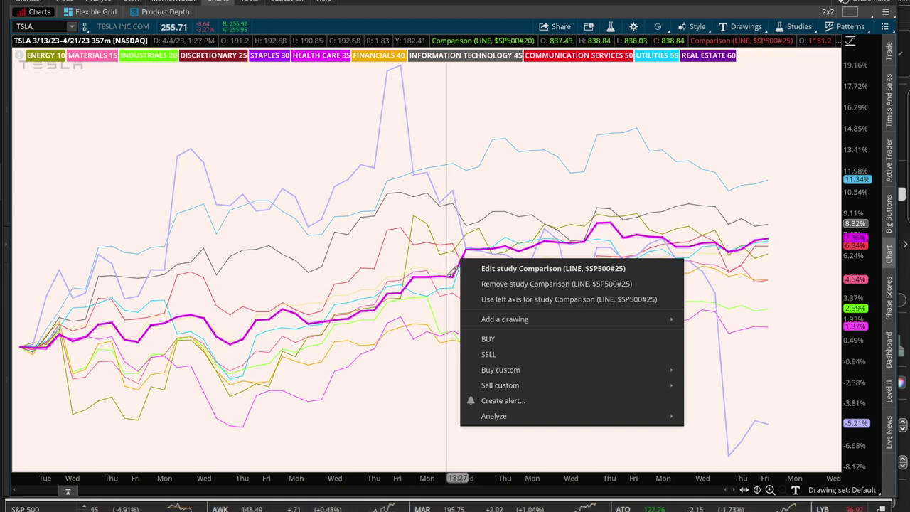
right_click(451, 271)
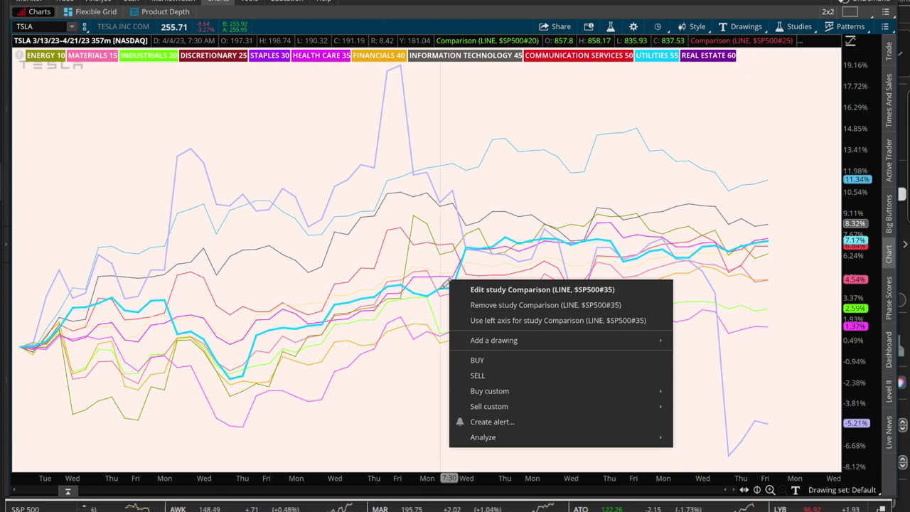
right_click(446, 283)
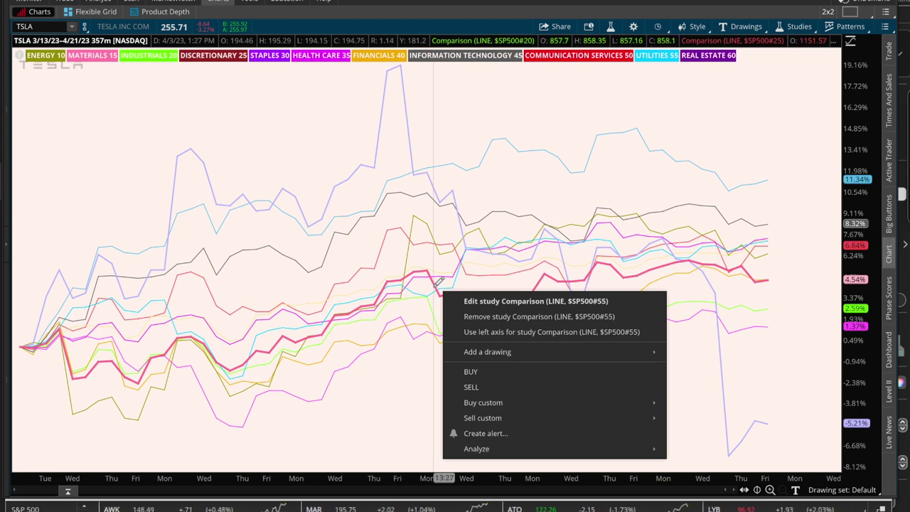
right_click(439, 282)
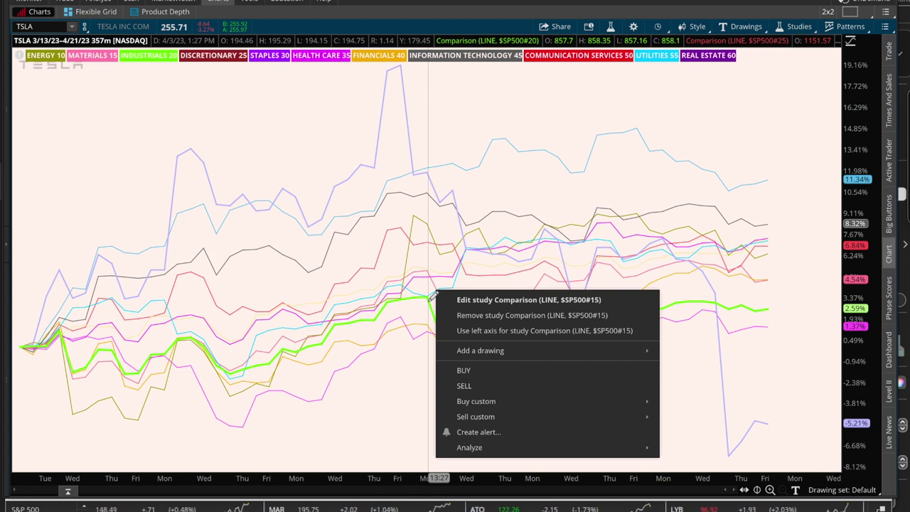
Check which comparison studies draw the gold and magenta lines on the sector chart.
right_click(431, 296)
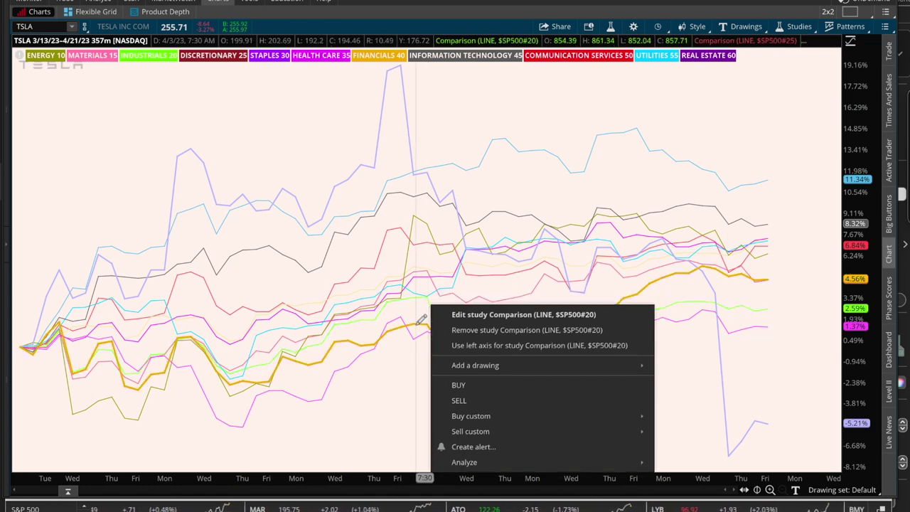
right_click(418, 323)
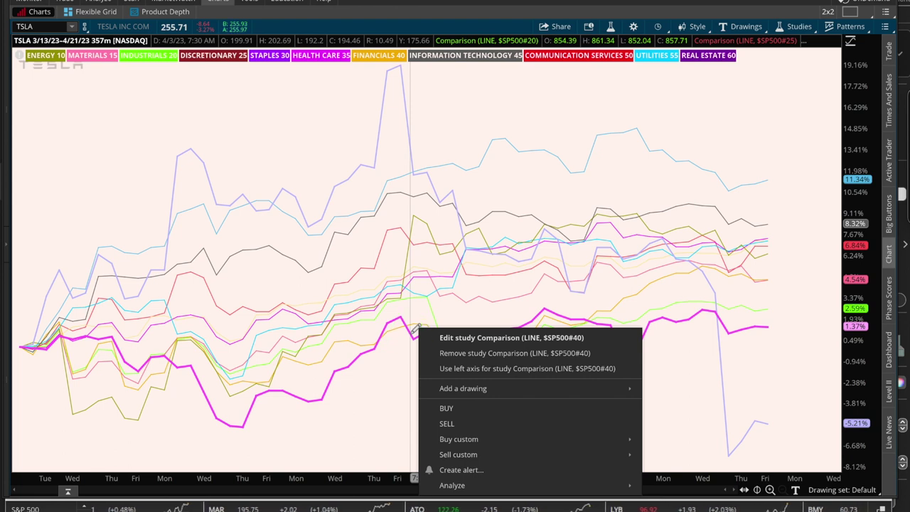
right_click(416, 328)
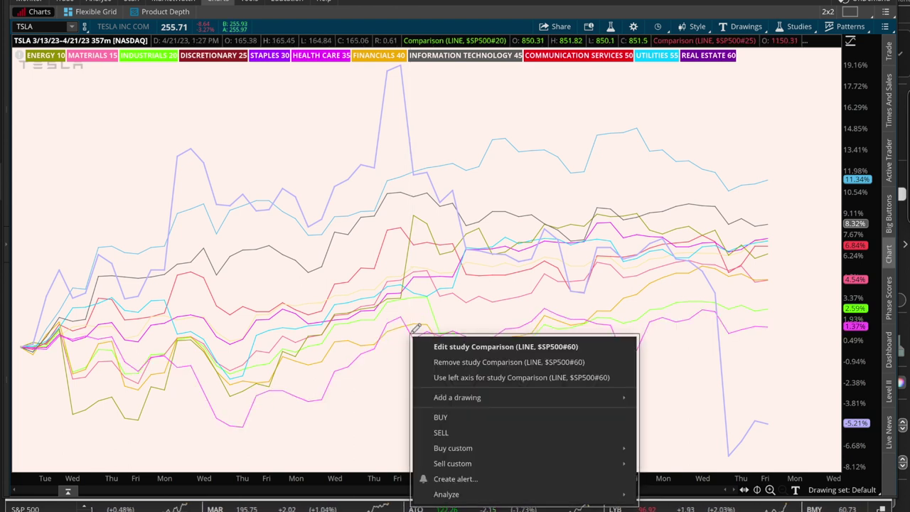
View the customizing settings of the SimpleMovingAvg study that draws the lavender line, and close them without changing anything.
right_click(725, 346)
right_click(722, 351)
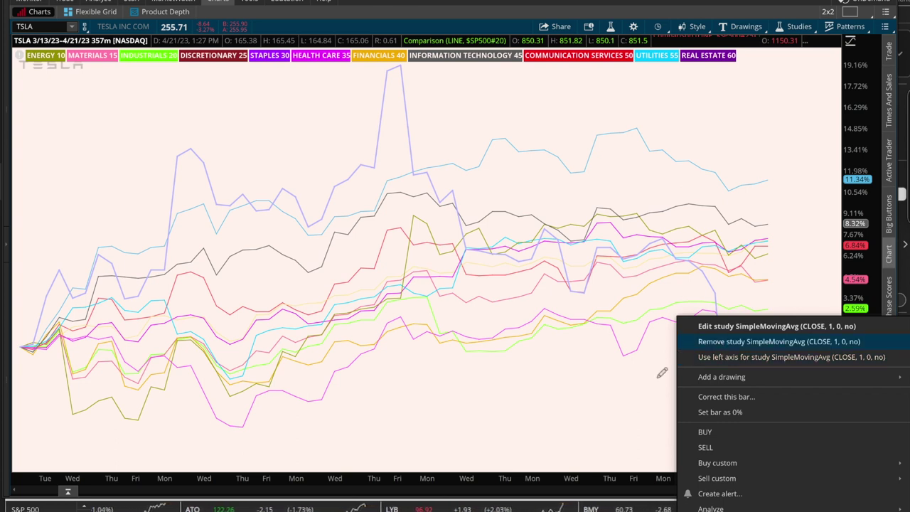
click(698, 330)
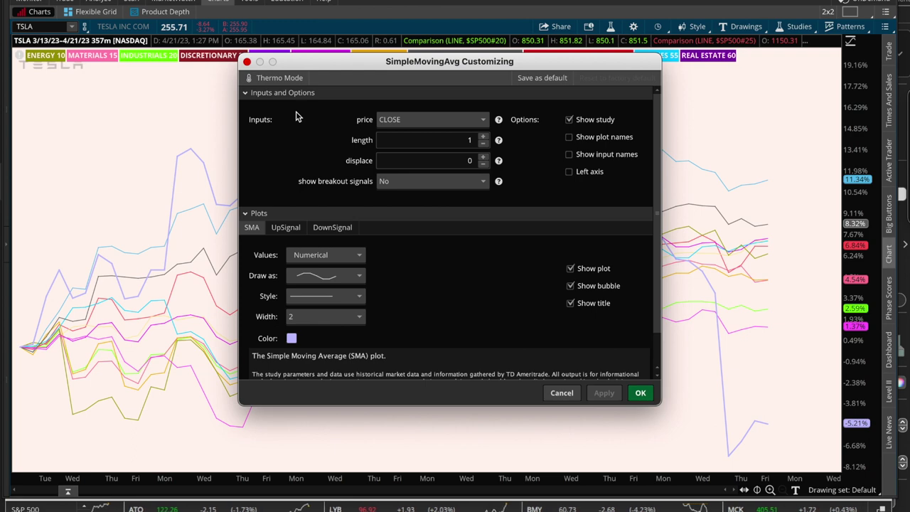
click(248, 62)
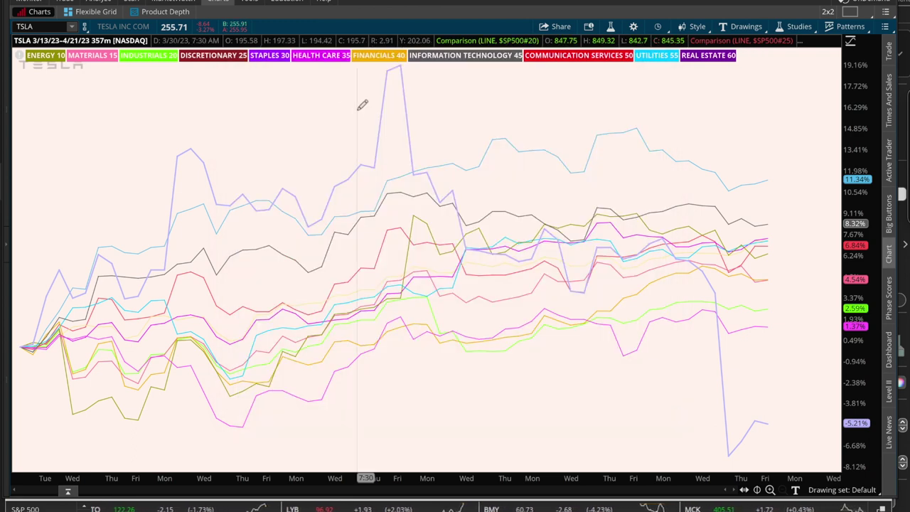
Set the chart grid to a single cell.
click(847, 14)
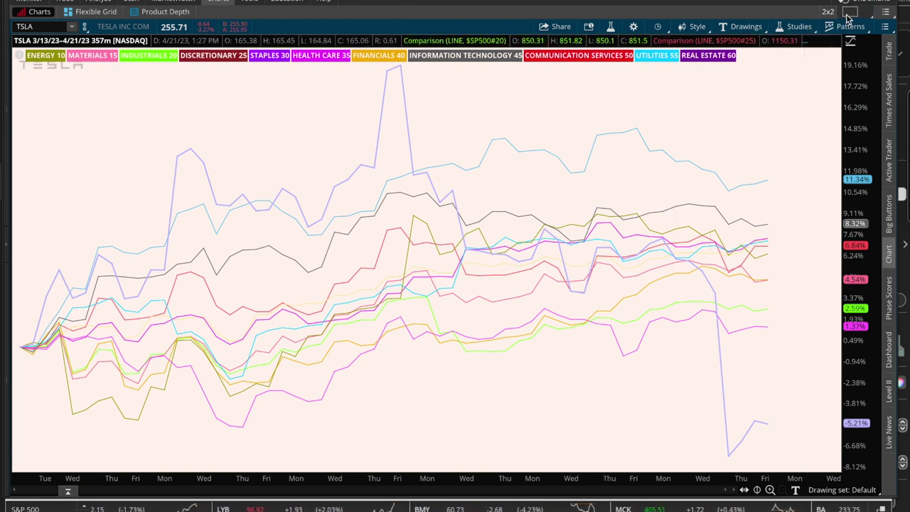
click(847, 16)
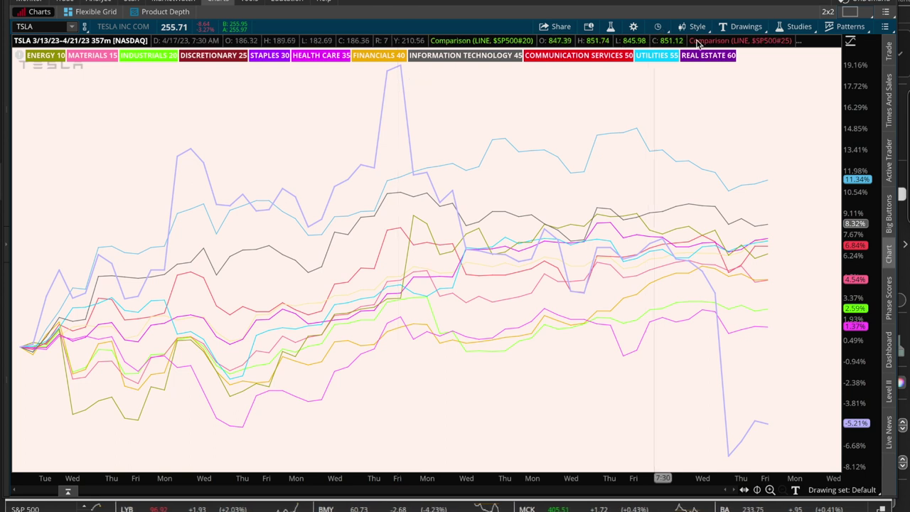
click(849, 14)
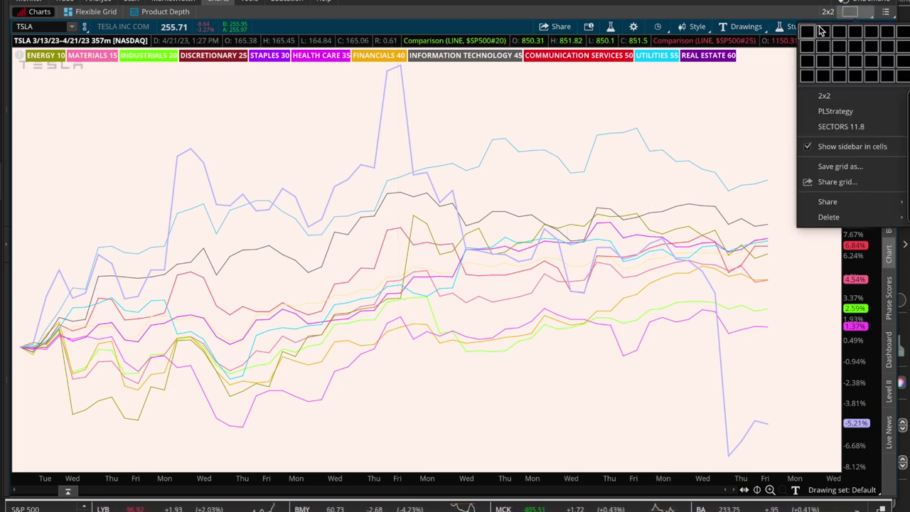
click(807, 31)
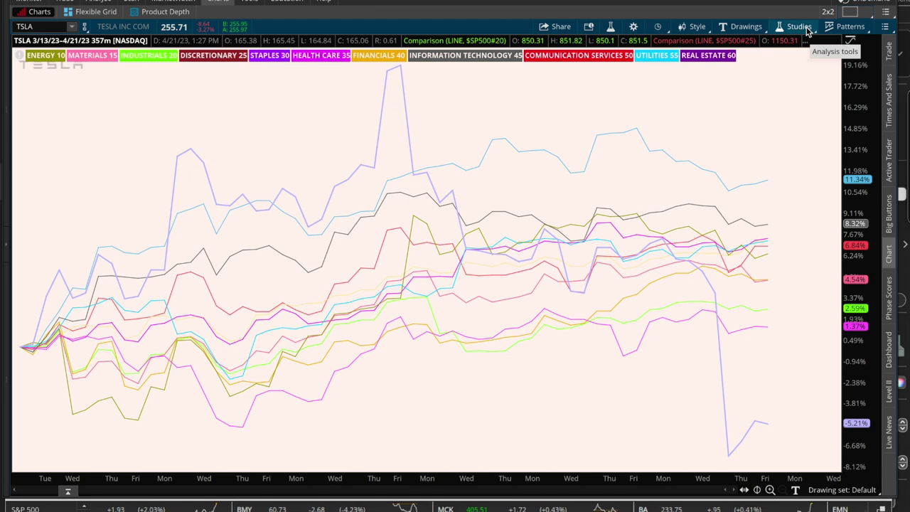
Load the RSIMACDVol style on the TSLA chart and set its time frame to 1 M : 1D.
click(700, 28)
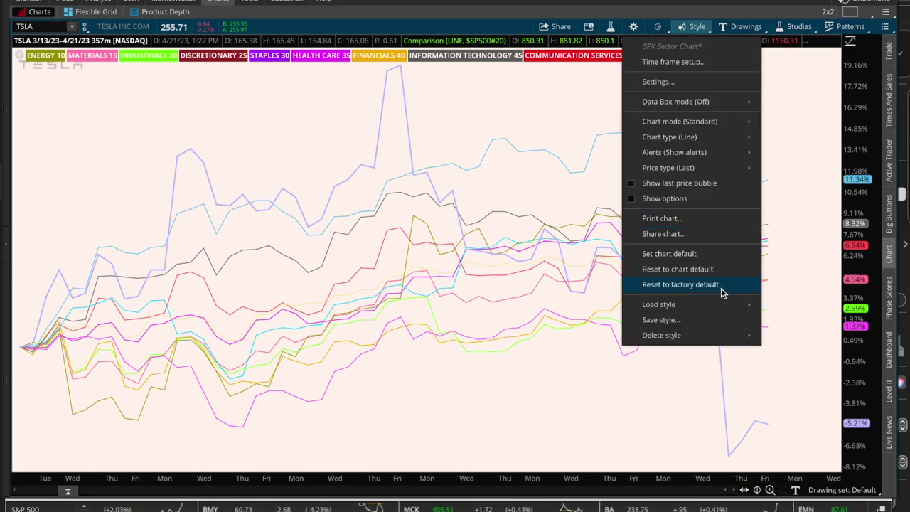
mouse_move(725, 310)
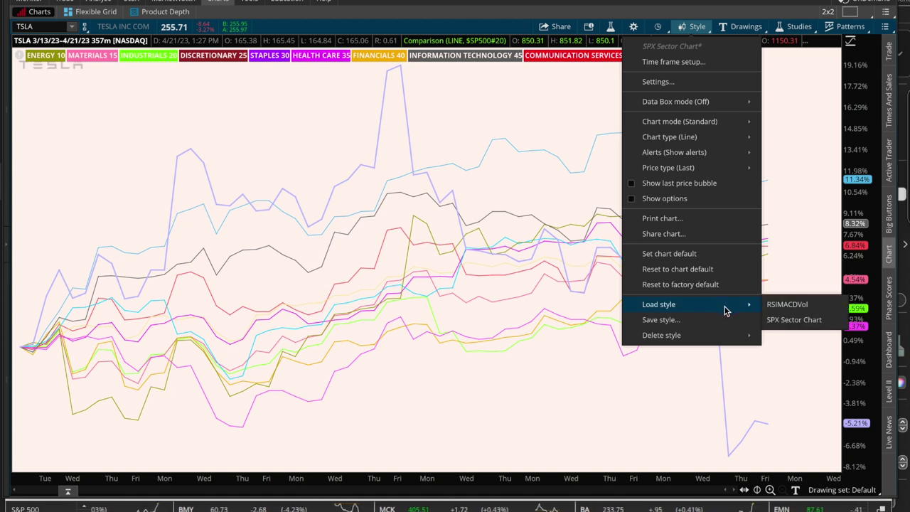
click(789, 307)
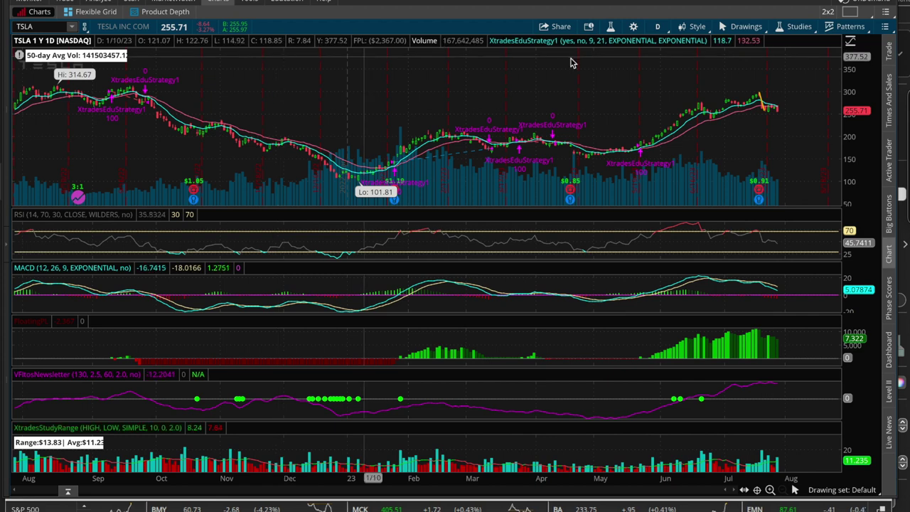
click(657, 27)
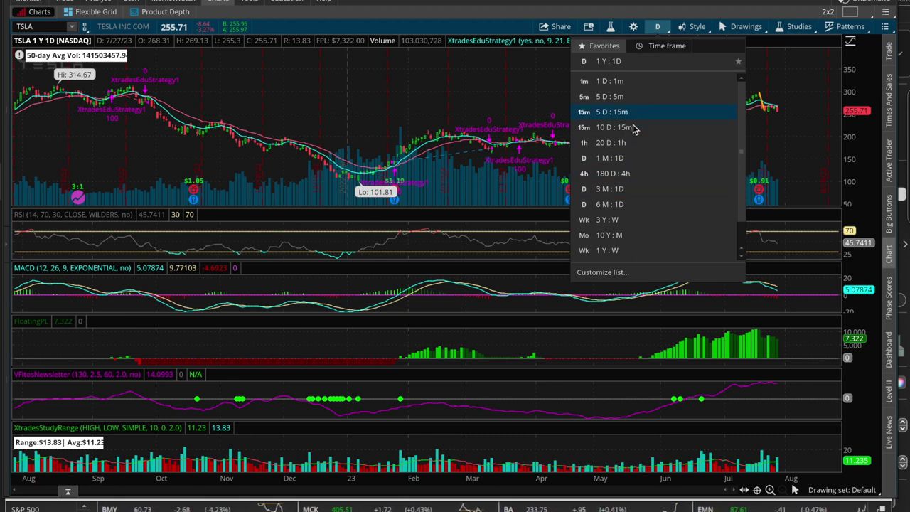
click(628, 162)
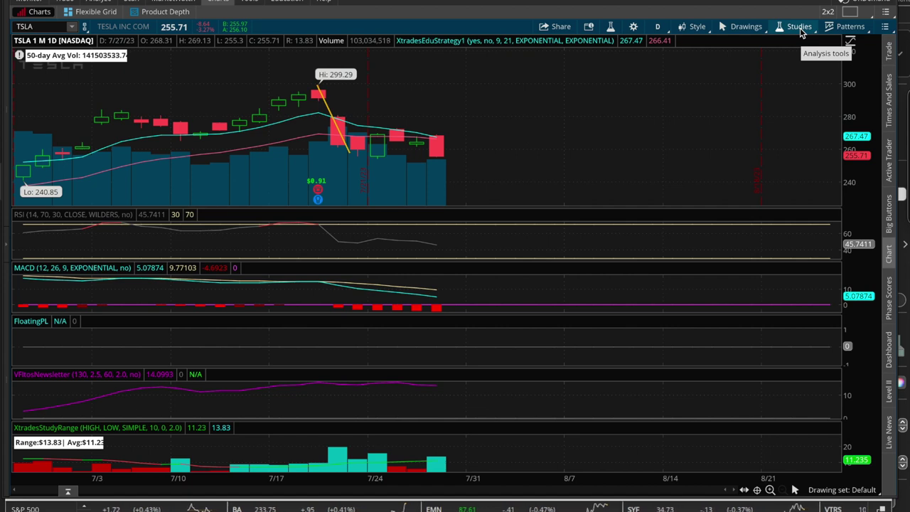
Switch to OnDemand mode, dismiss its introduction message, and view the grid options without changing them.
click(858, 14)
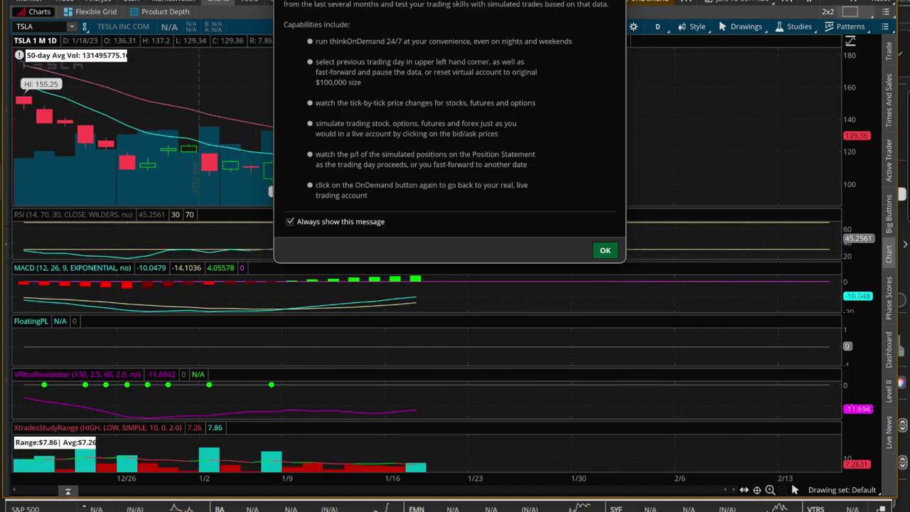
click(606, 251)
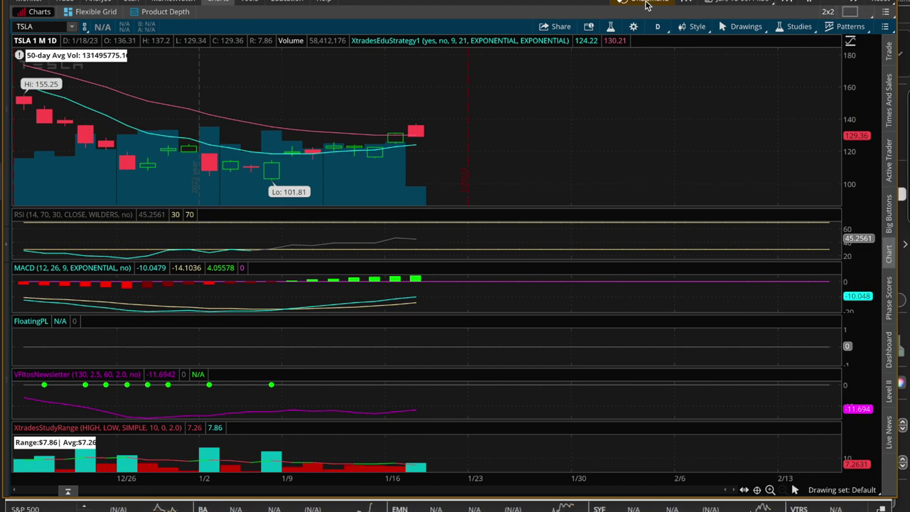
click(810, 3)
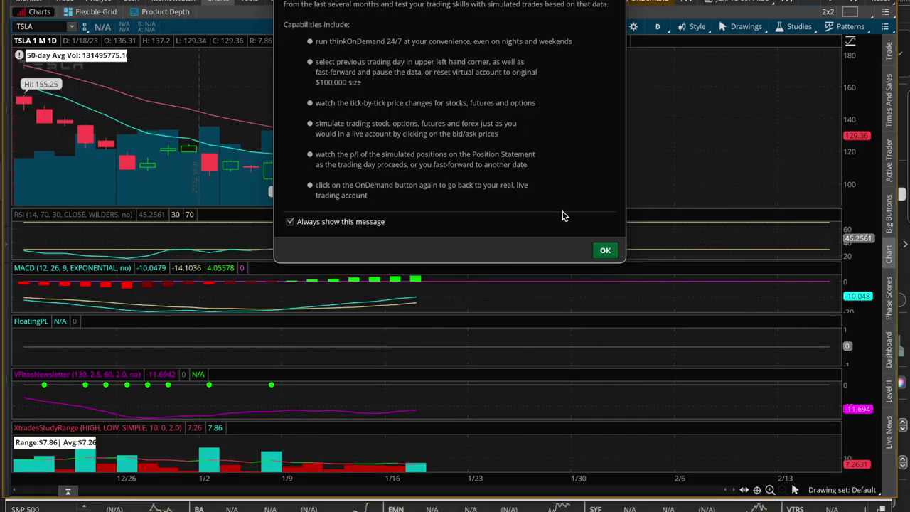
click(605, 251)
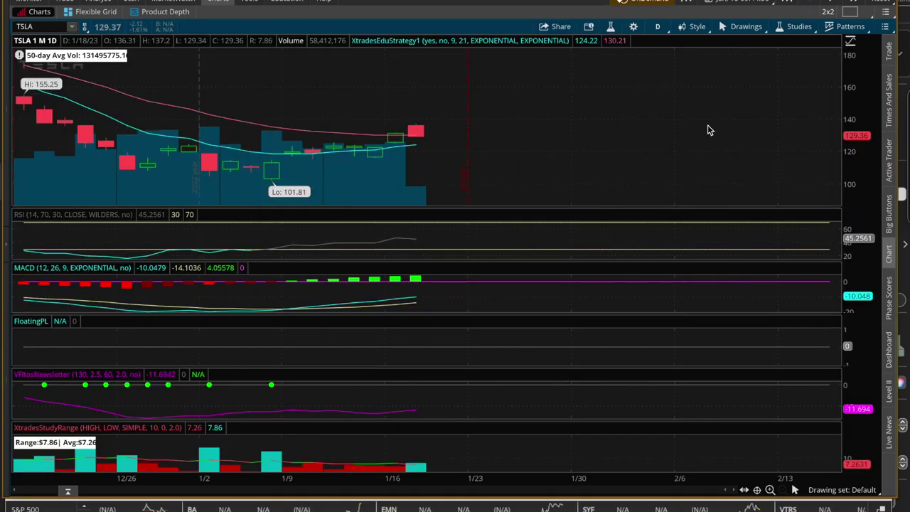
click(853, 13)
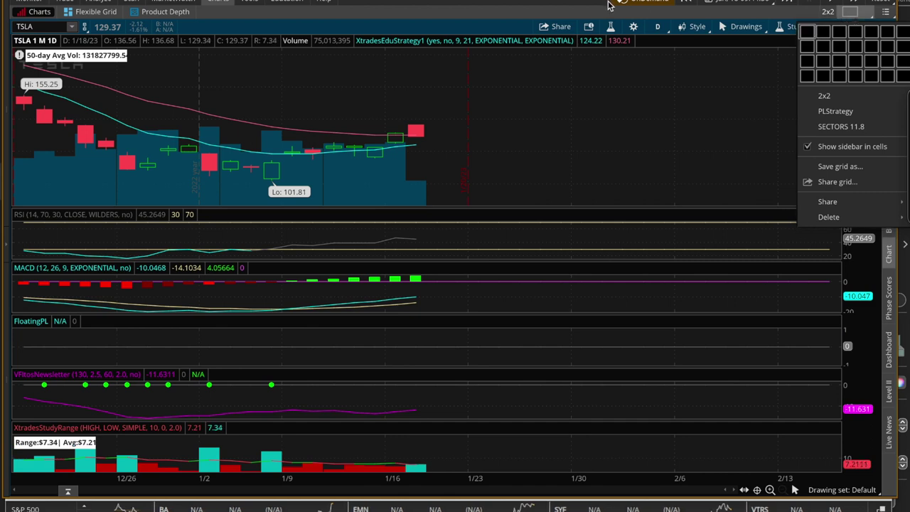
click(527, 15)
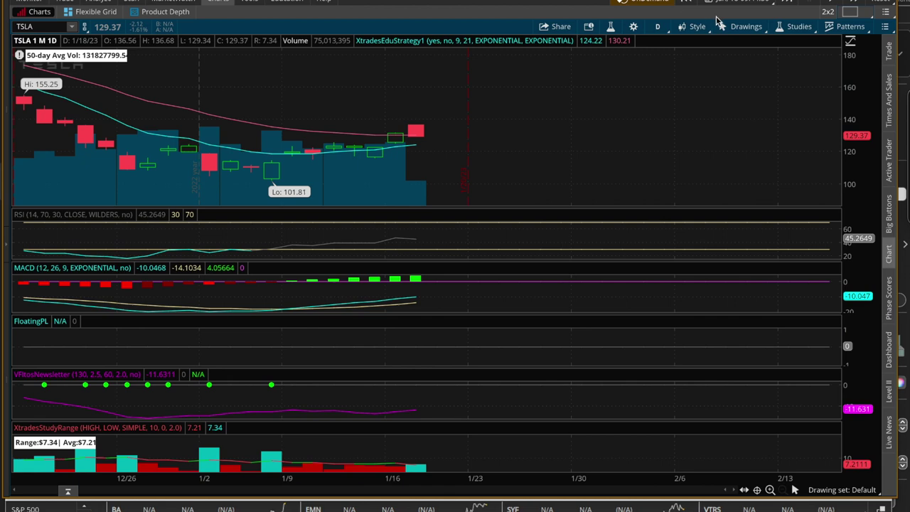
Open the TSLA chart's studies and strategies editor and show the list of study categories.
click(610, 26)
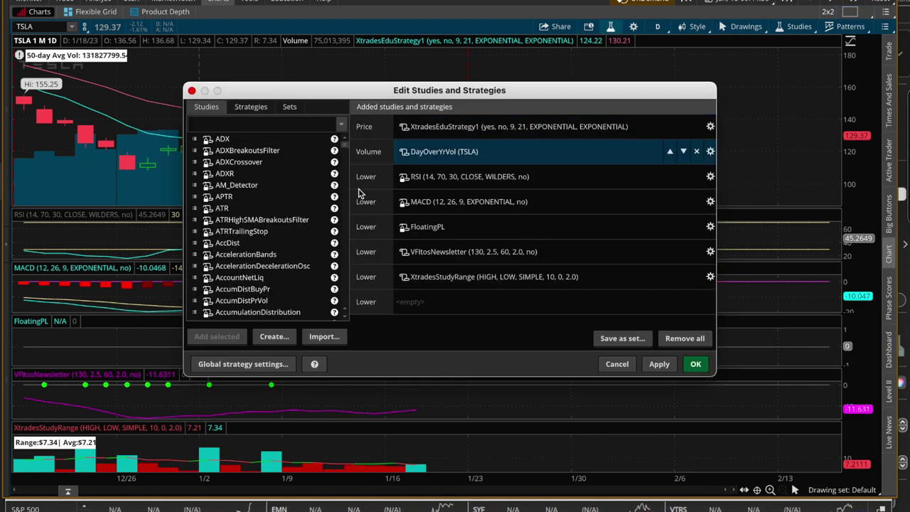
click(340, 127)
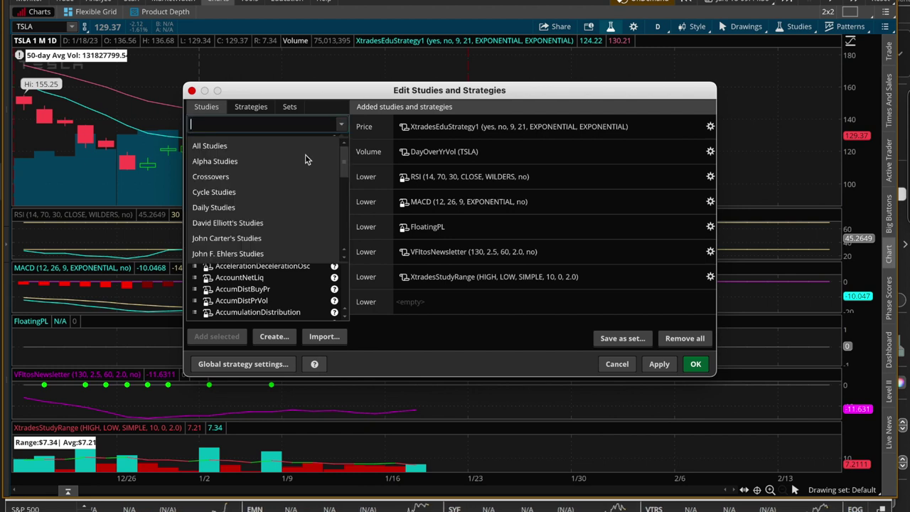